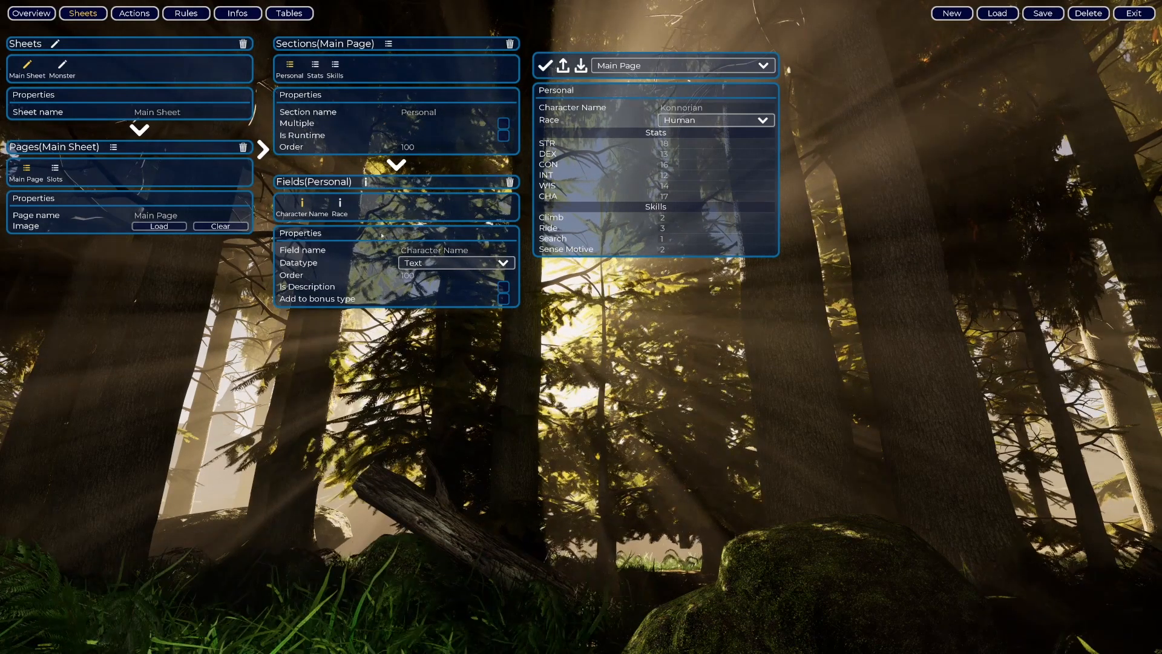
- Add a section named Weapons to the Main Page and enable its Multiple option
{"action": "left_click", "coordinate": [388, 44]}
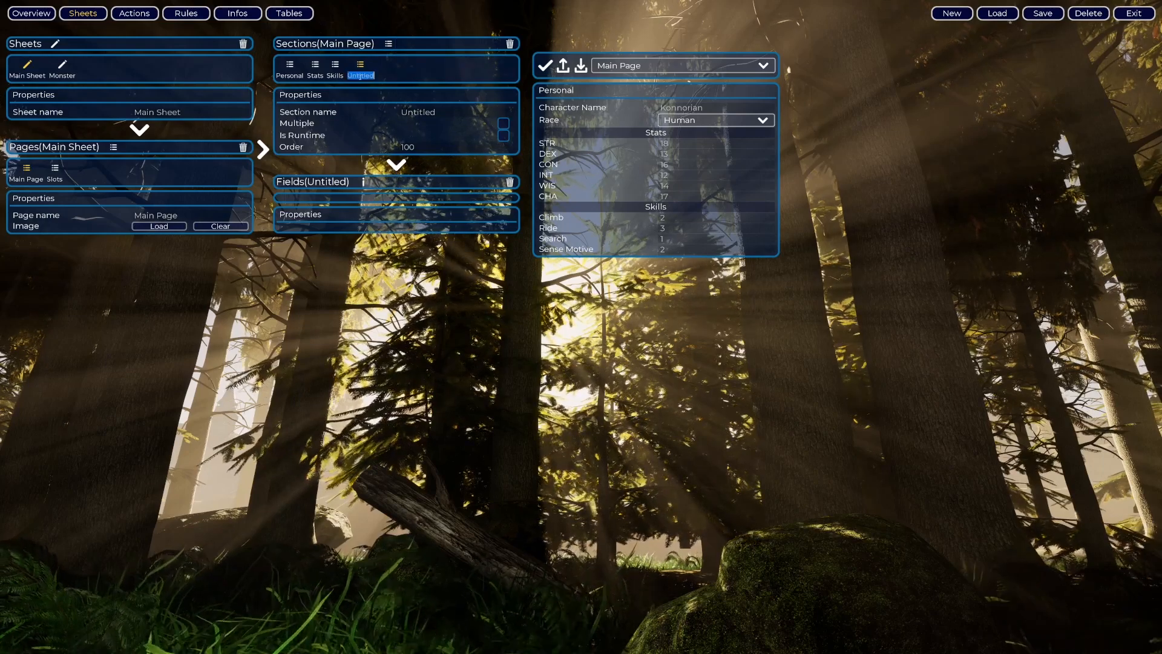
{"action": "type", "text": "Weapons"}
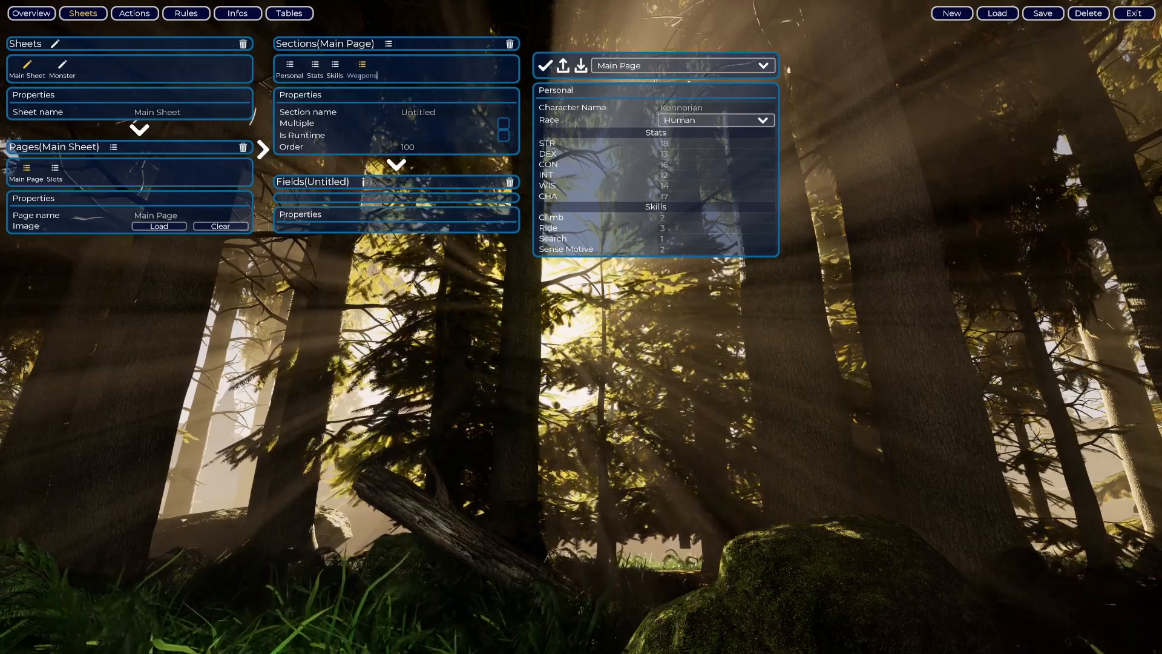
{"action": "key", "text": "Return"}
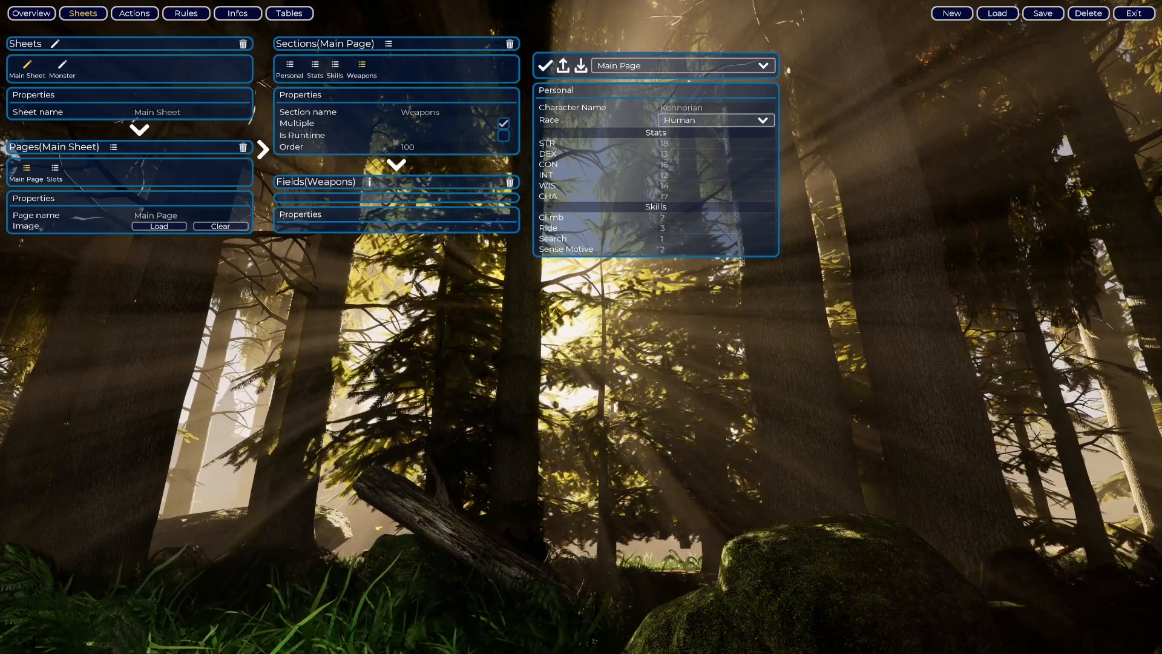
- Add a field named Weapon Name to the Weapons section and set its datatype to Text
{"action": "left_click", "coordinate": [369, 181]}
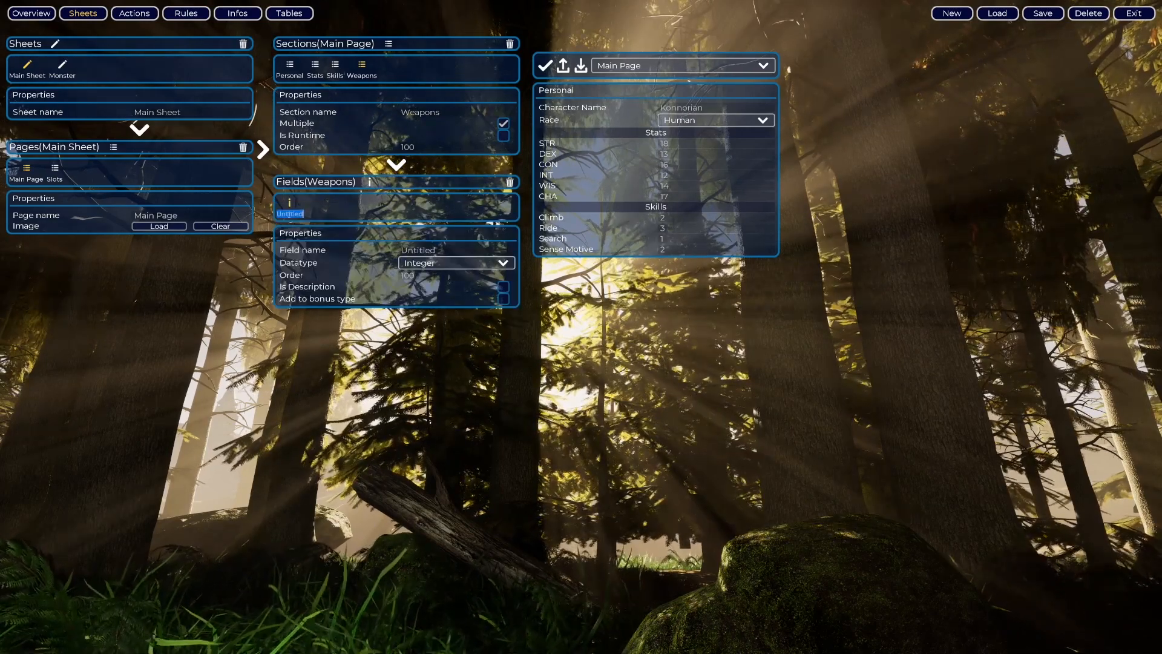
{"action": "type", "text": "Weapon Name"}
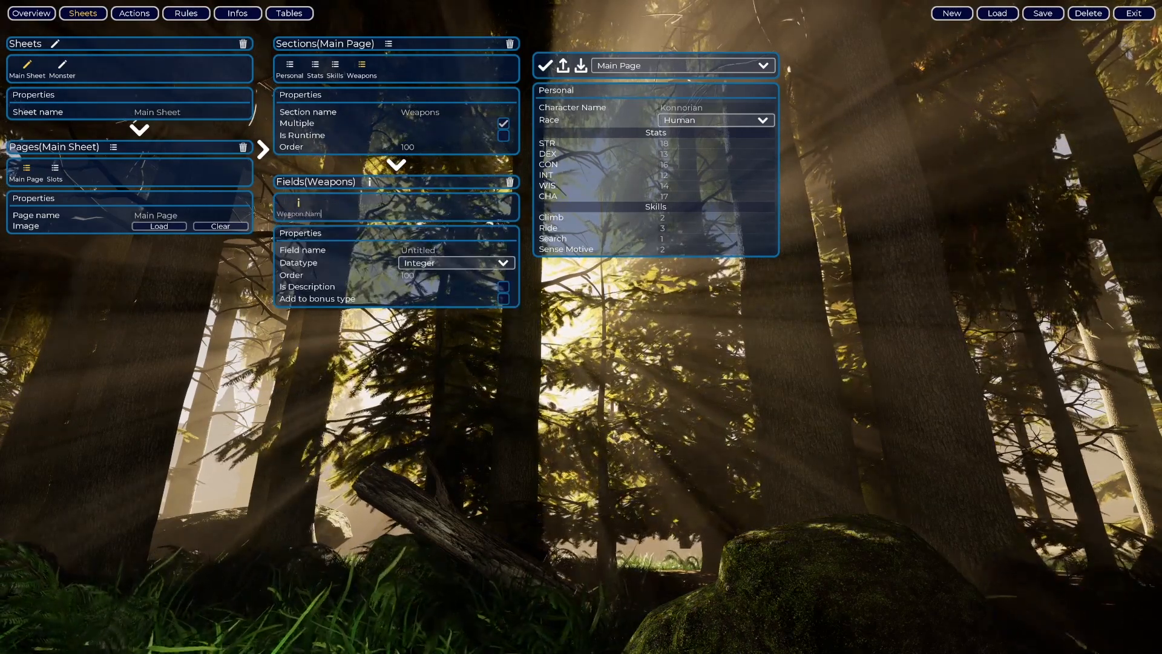
{"action": "left_click", "coordinate": [448, 263]}
{"action": "left_click", "coordinate": [421, 294]}
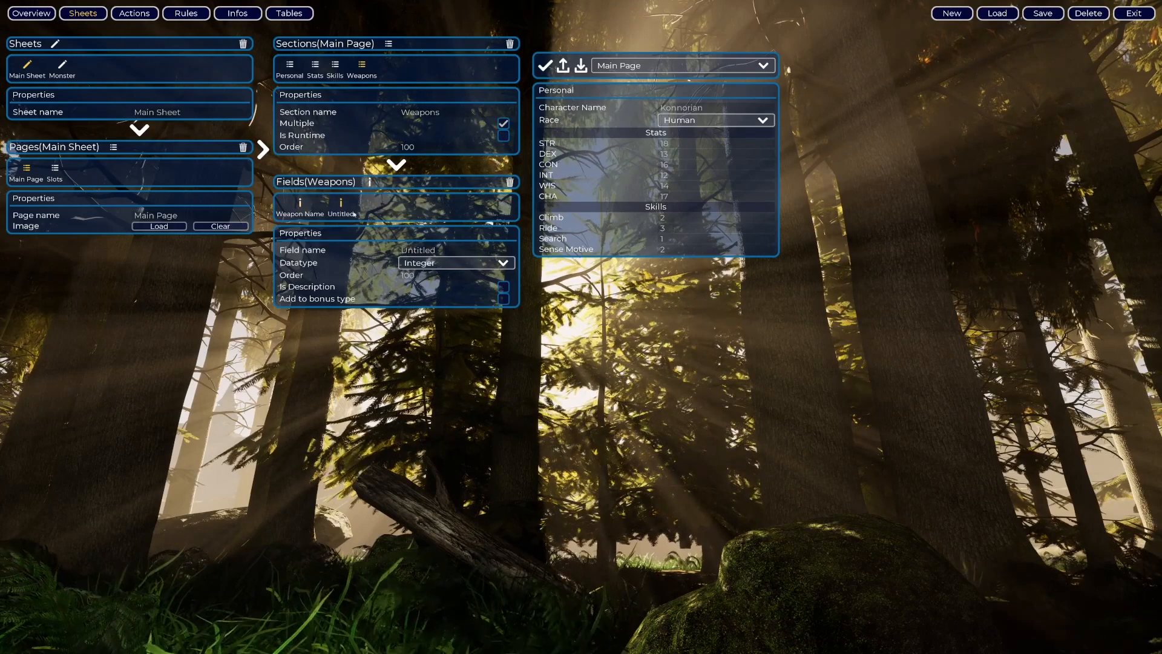
- Name the new untitled field in the Weapons section Attack Bonus, keeping the Integer datatype
{"action": "left_click", "coordinate": [342, 214]}
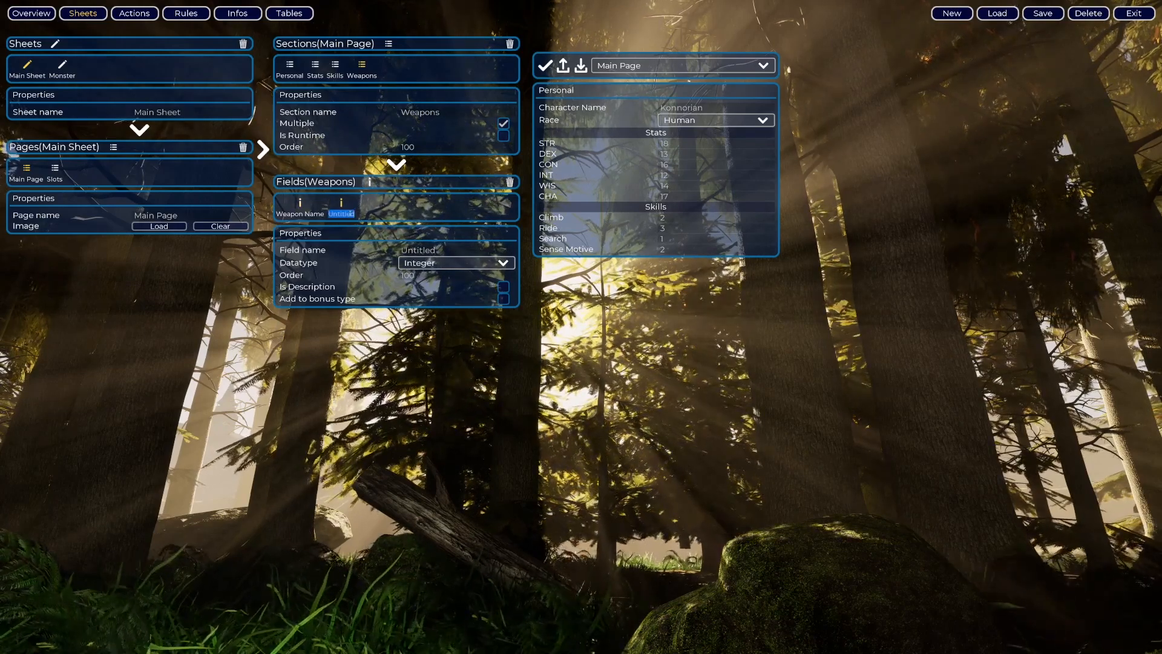
{"action": "type", "text": "Atta"}
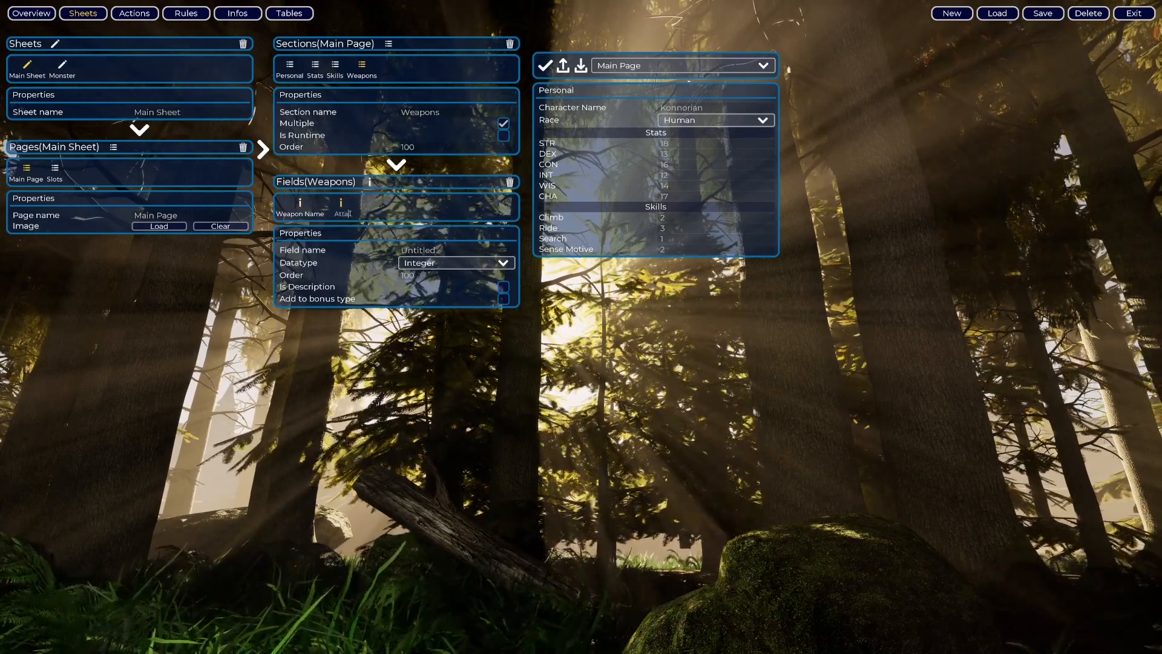
{"action": "type", "text": "ck Bonus"}
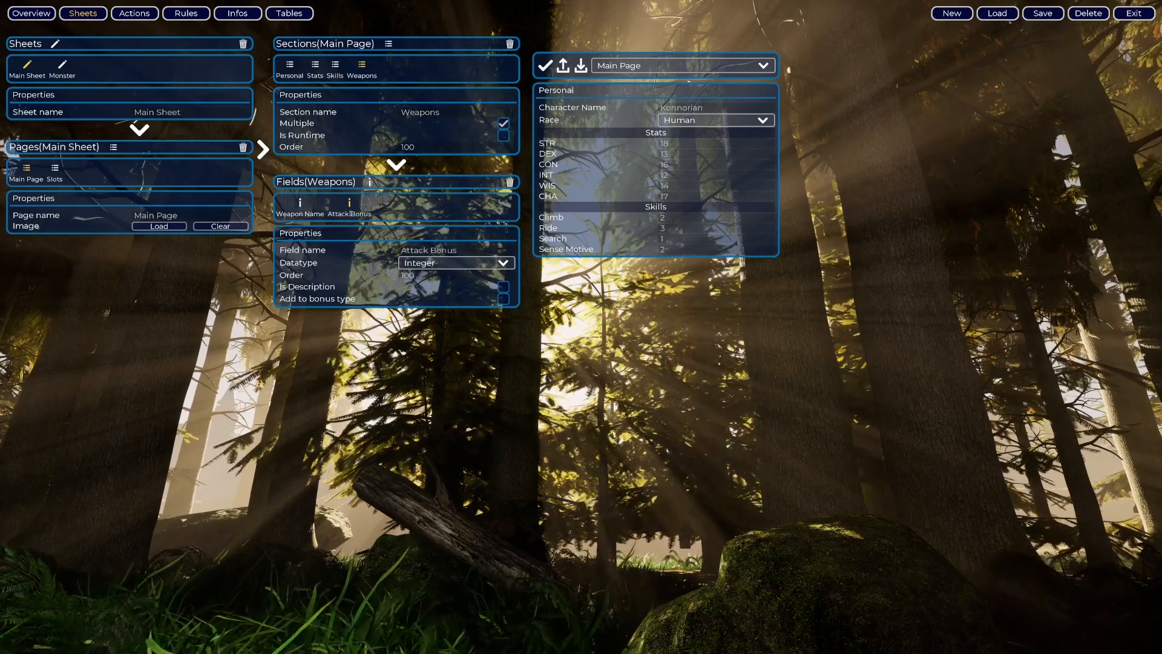
- Add an Integer field named Damage Bonus to the Weapons section
{"action": "left_click", "coordinate": [369, 182]}
{"action": "left_click", "coordinate": [390, 214]}
{"action": "type", "text": "Damage B"}
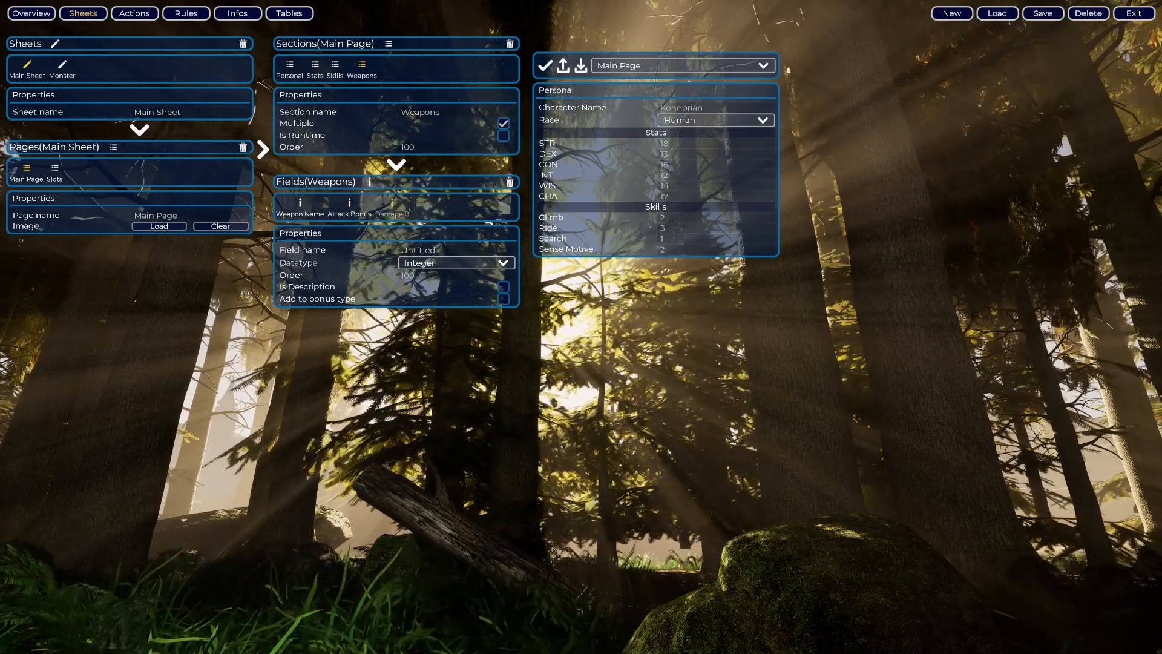
{"action": "type", "text": "onus"}
{"action": "key", "text": "Return"}
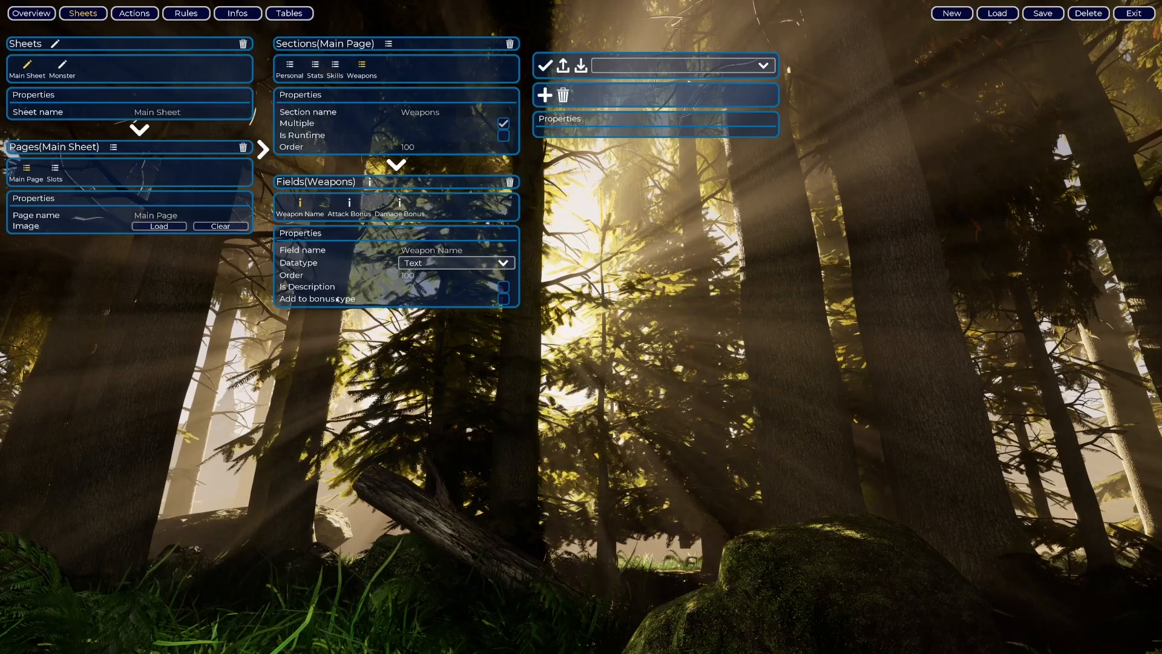
- Mark the Weapon Name field as a description field and apply the sheet changes to the character preview
{"action": "mouse_move", "coordinate": [324, 289]}
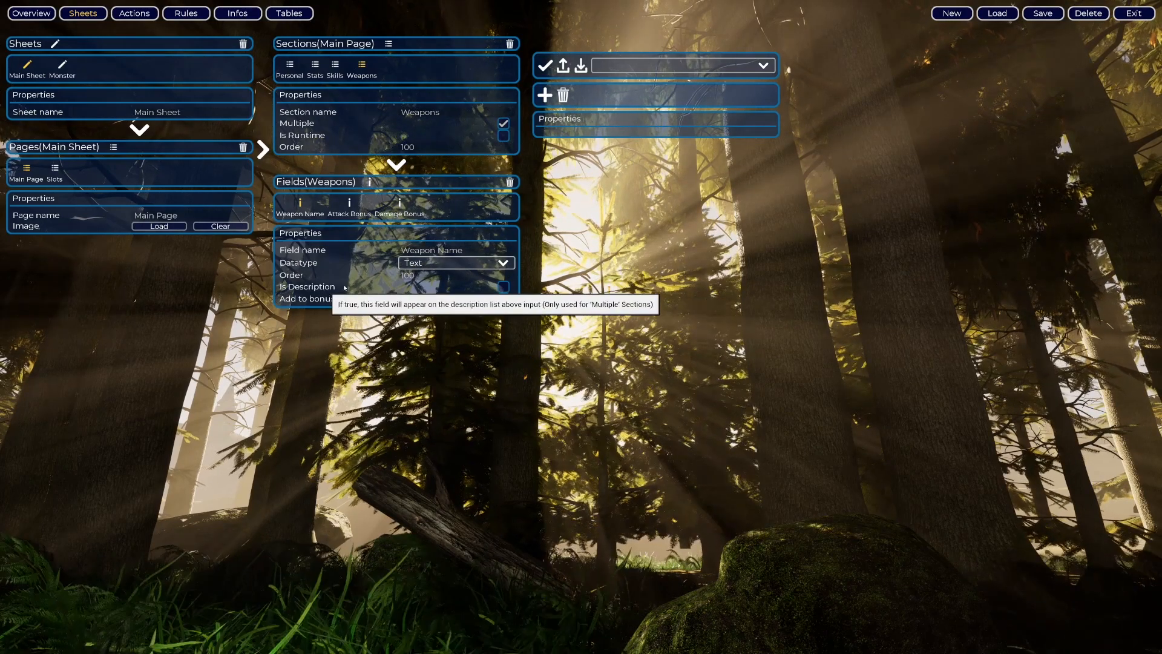
{"action": "left_click", "coordinate": [504, 291]}
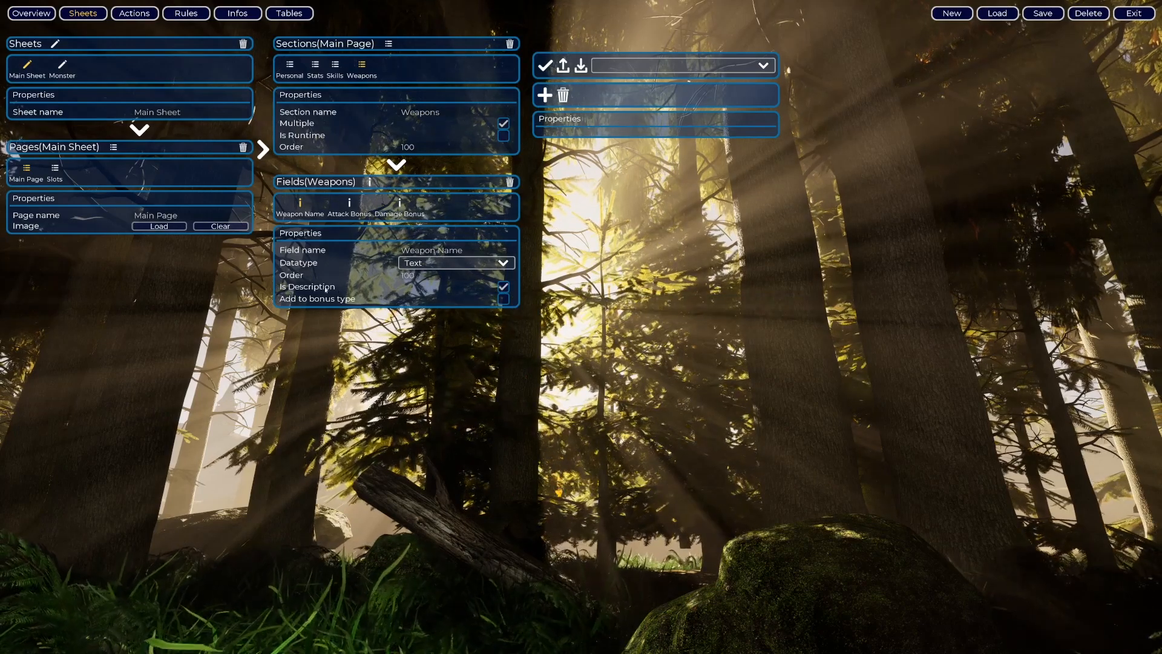
{"action": "left_click", "coordinate": [545, 65]}
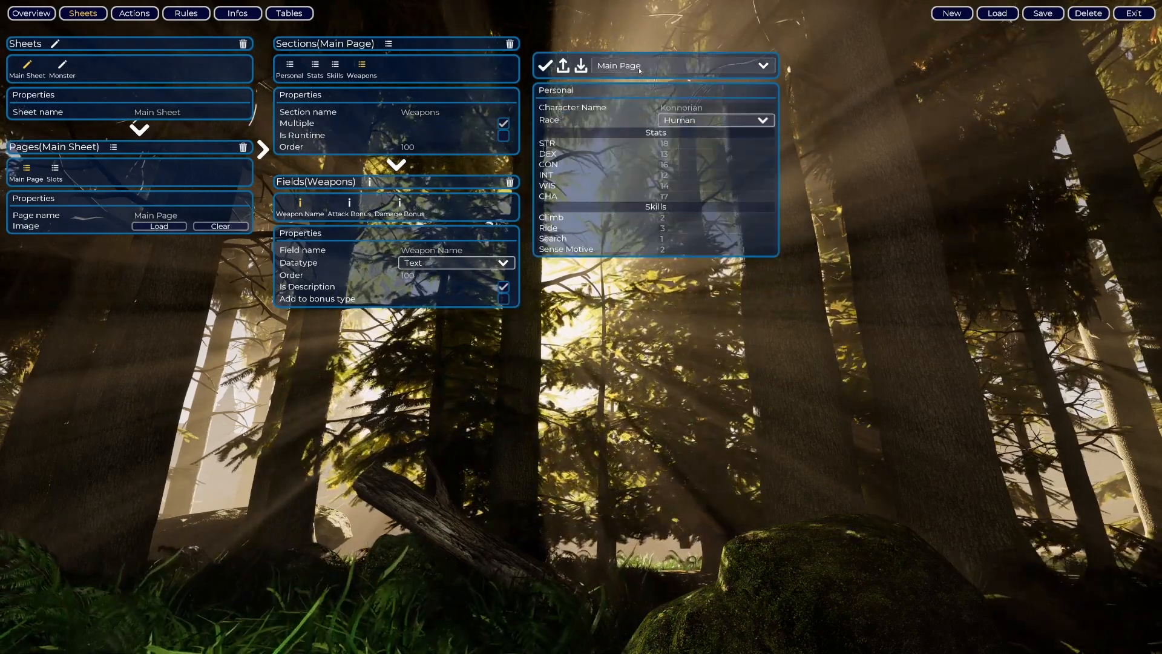
- Add a weapon named "Hammer + 2" to the character's Weapons page, with attack and damage bonuses of 2
{"action": "left_click", "coordinate": [640, 68]}
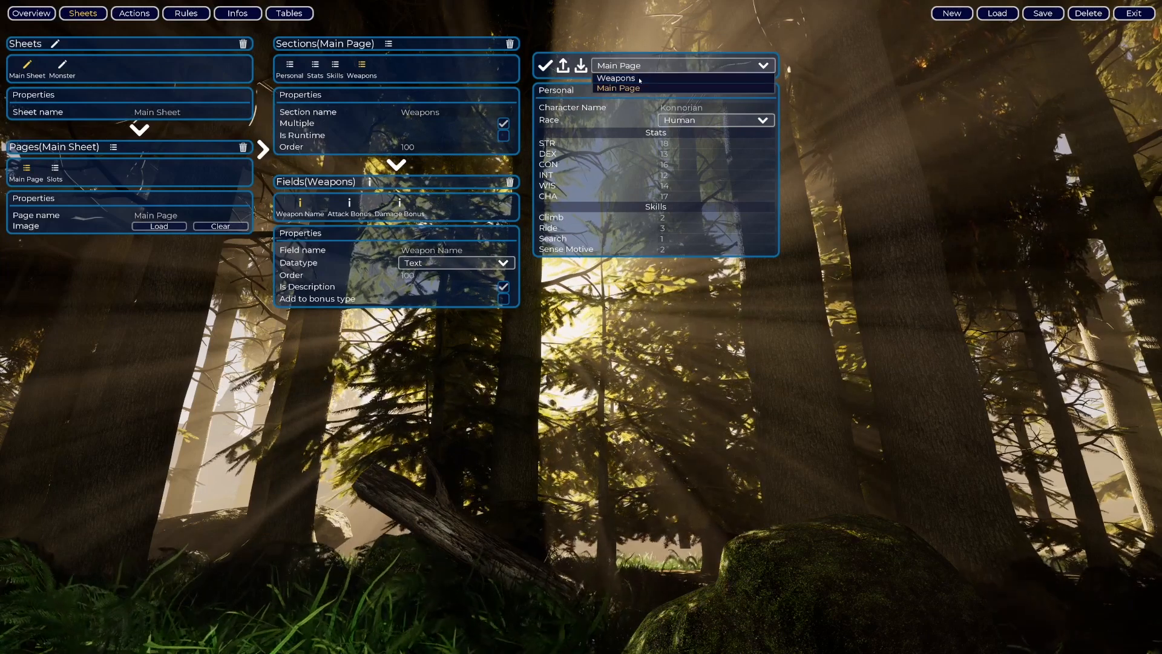
{"action": "left_click", "coordinate": [639, 79]}
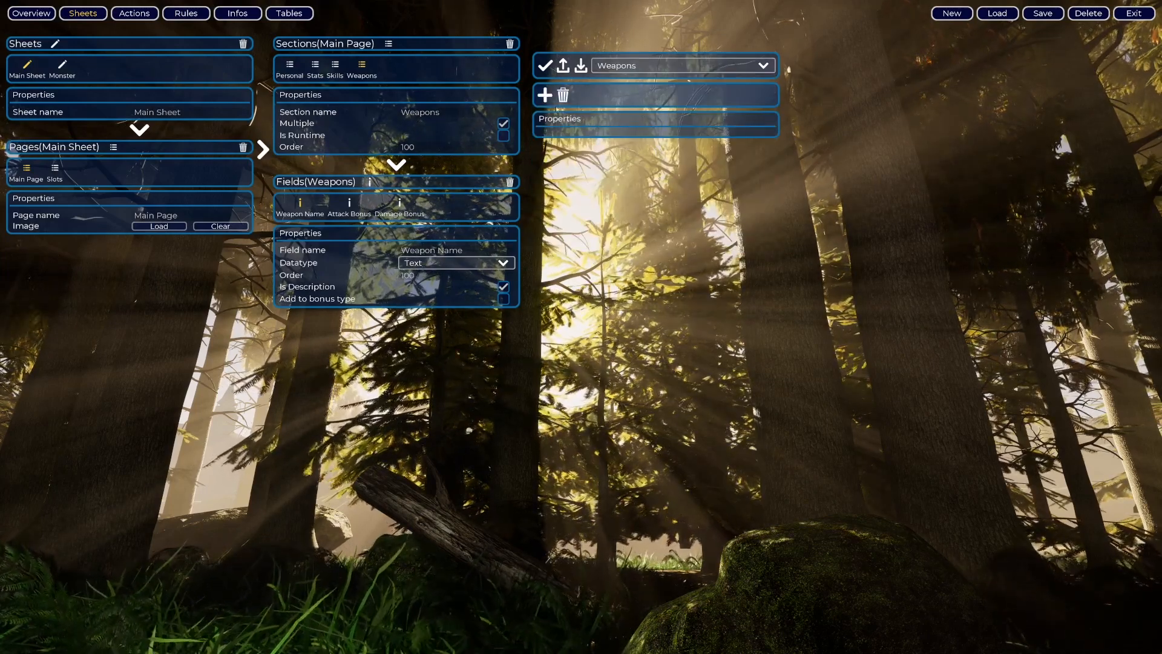
{"action": "left_click", "coordinate": [544, 95]}
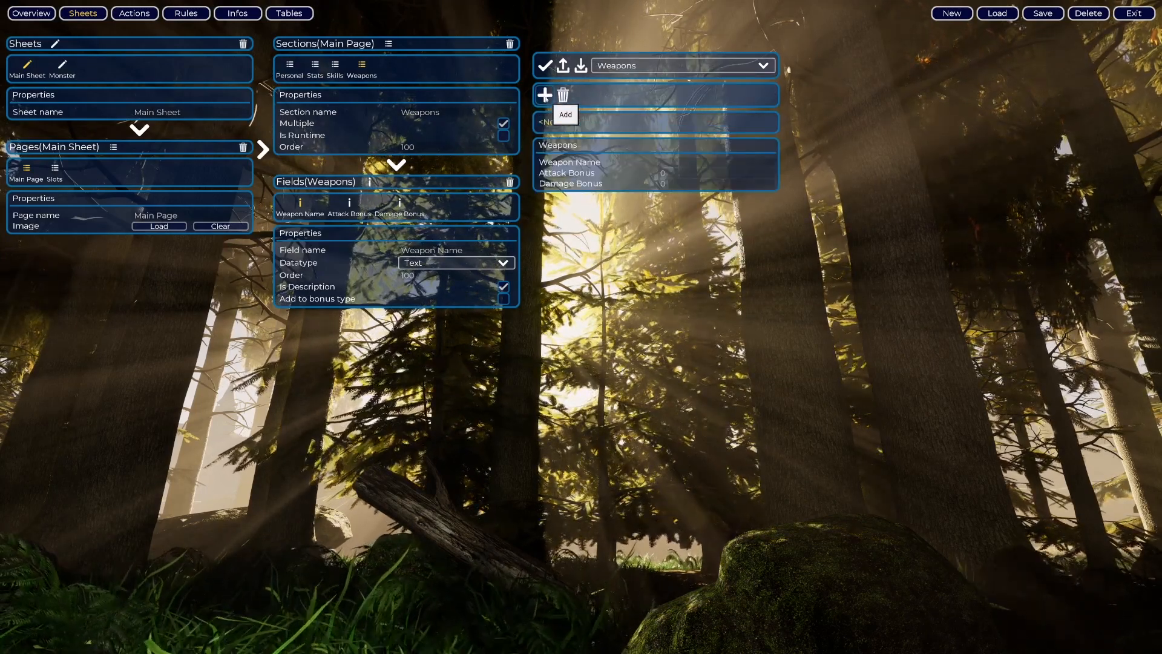
{"action": "left_click", "coordinate": [670, 162]}
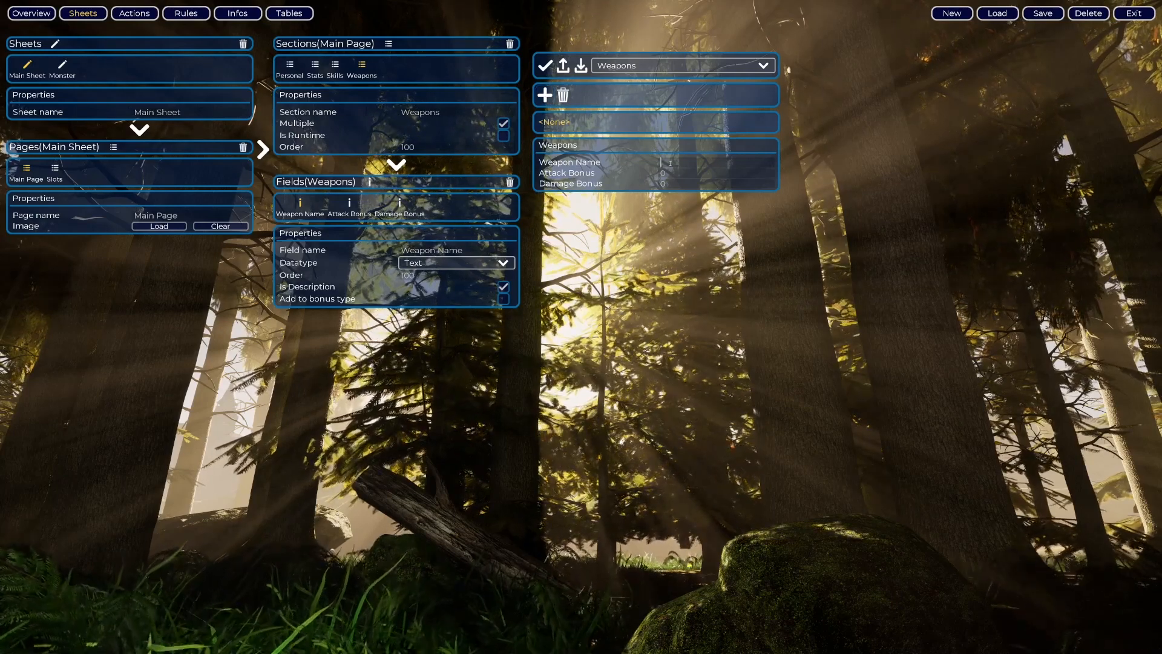
{"action": "type", "text": "Ham"}
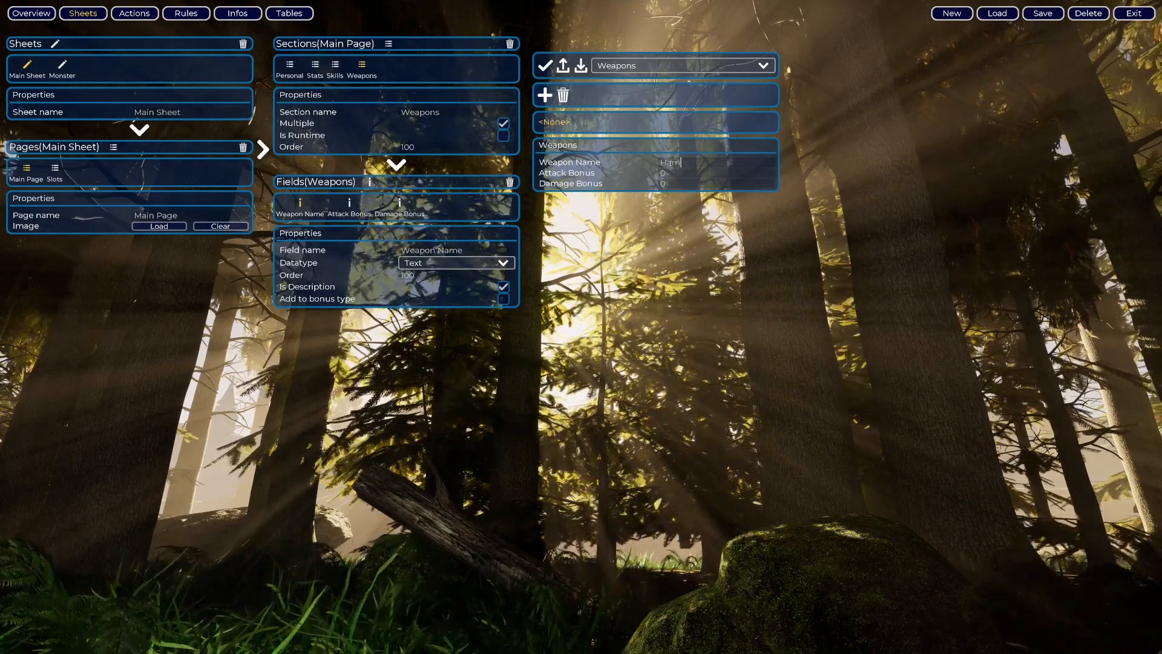
{"action": "type", "text": "mer + 2"}
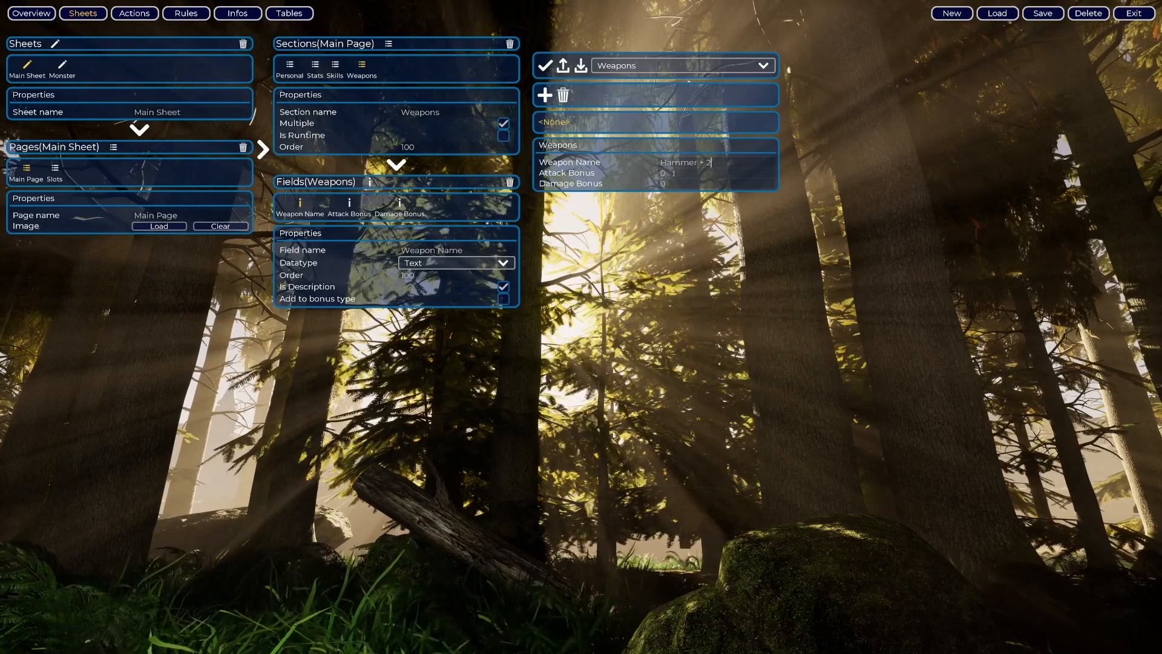
{"action": "left_click", "coordinate": [660, 175]}
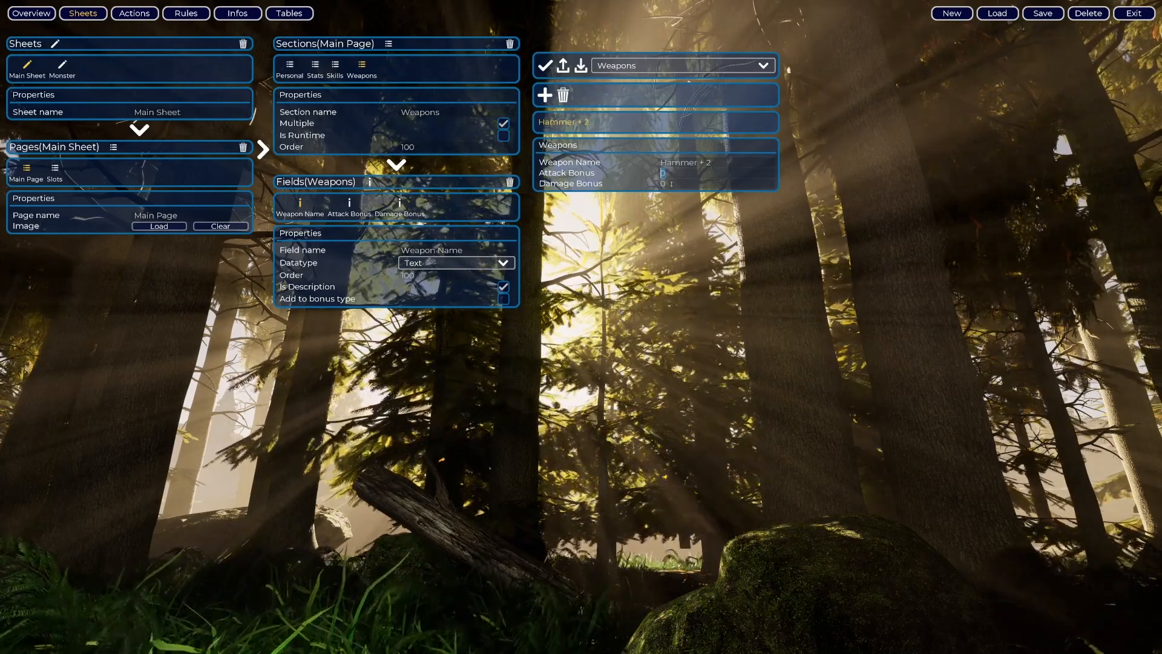
{"action": "type", "text": "22"}
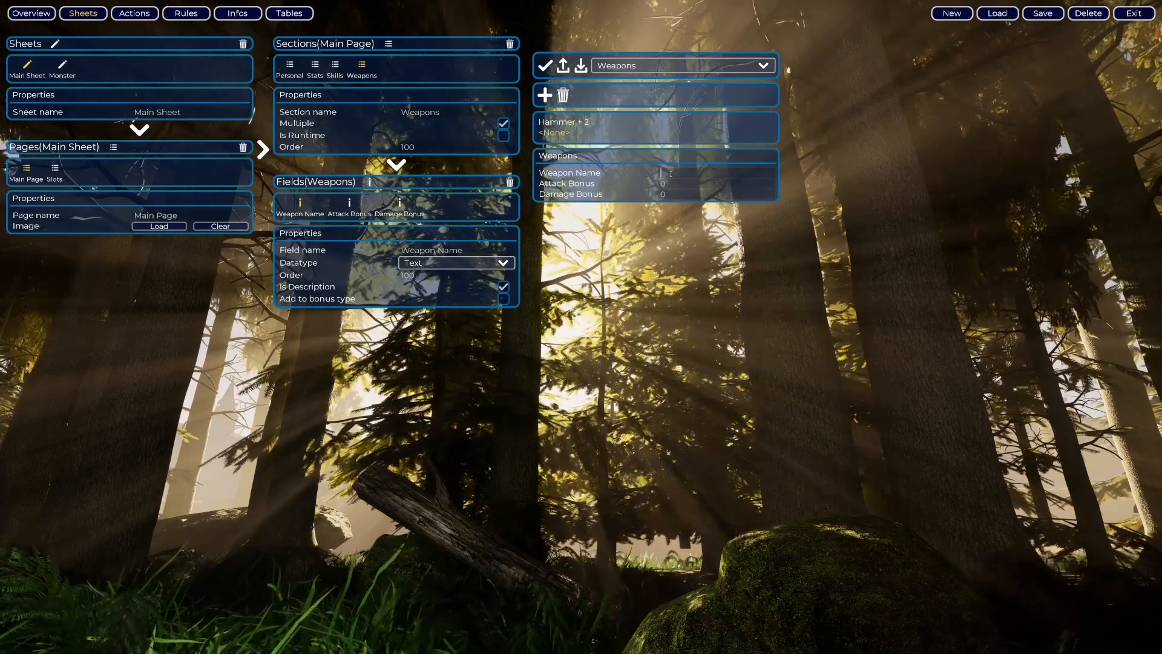
- Name the second weapon entry Spear and add a third entry named Bastard Sword
{"action": "type", "text": "Spear"}
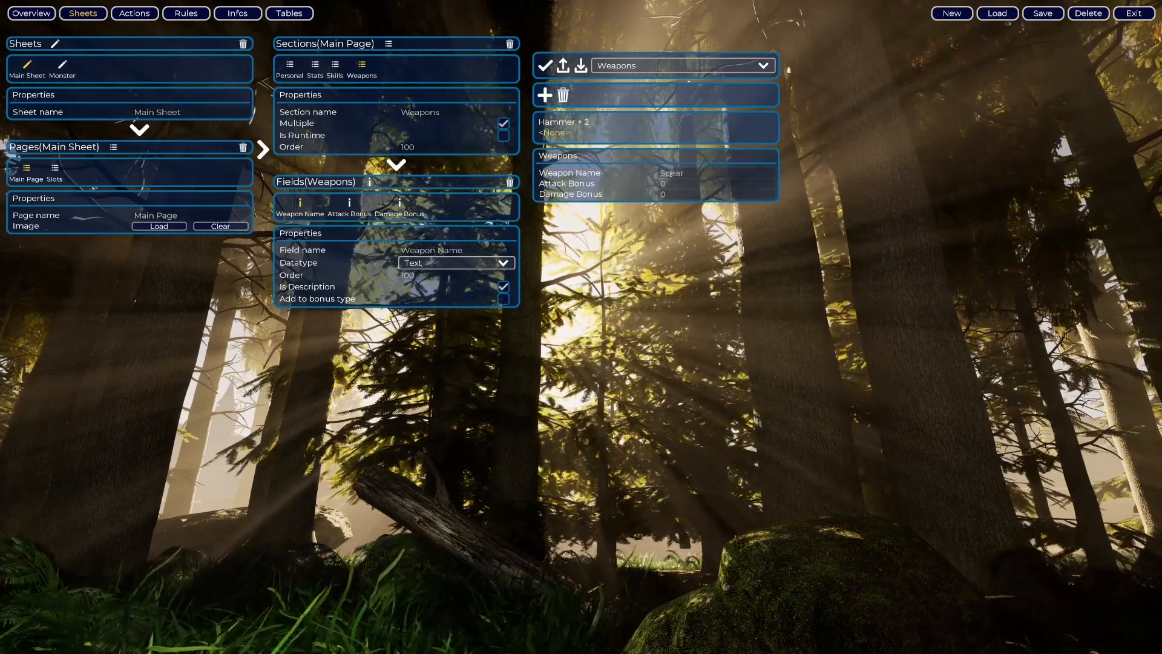
{"action": "left_click", "coordinate": [544, 95]}
{"action": "left_click", "coordinate": [672, 183]}
{"action": "type", "text": "Bastard Sword"}
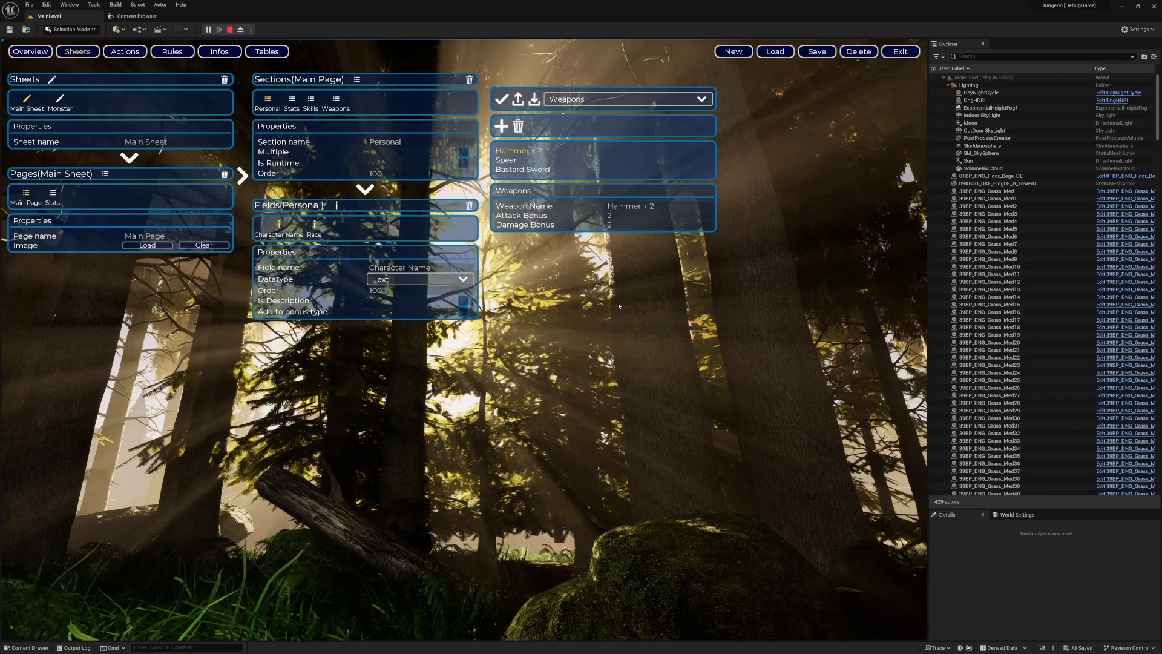
- Import the WeaponsDef CSV file from the SpreadSheets folder as a new table
{"action": "left_click", "coordinate": [267, 51]}
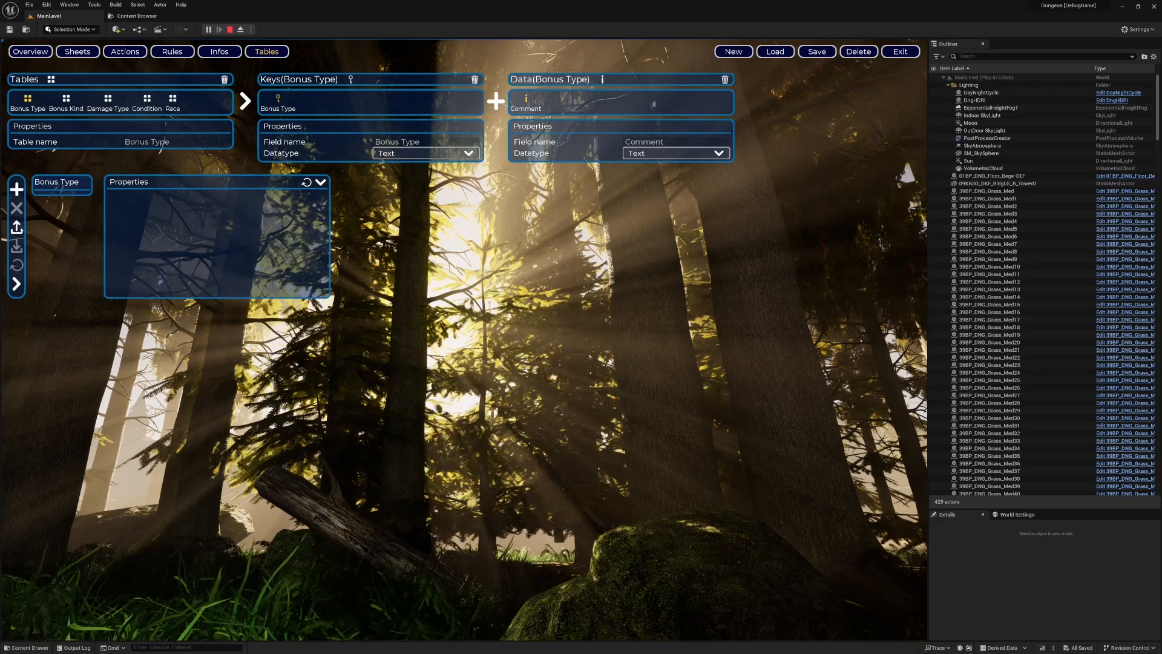
{"action": "left_click", "coordinate": [17, 227]}
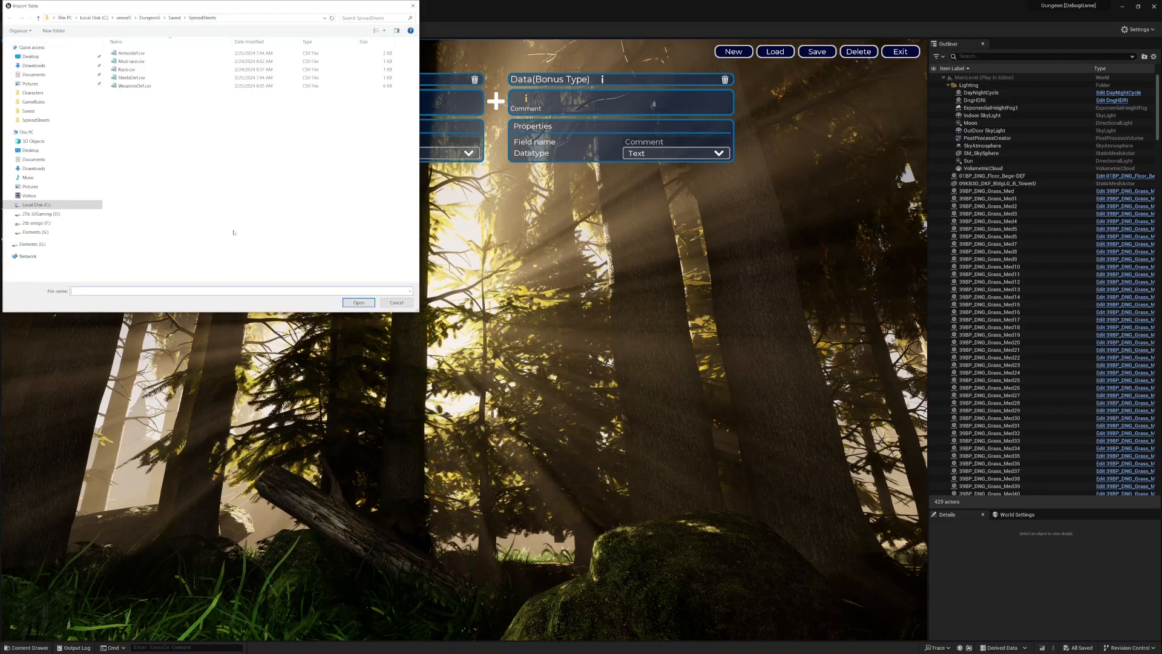
{"action": "double_click", "coordinate": [135, 85]}
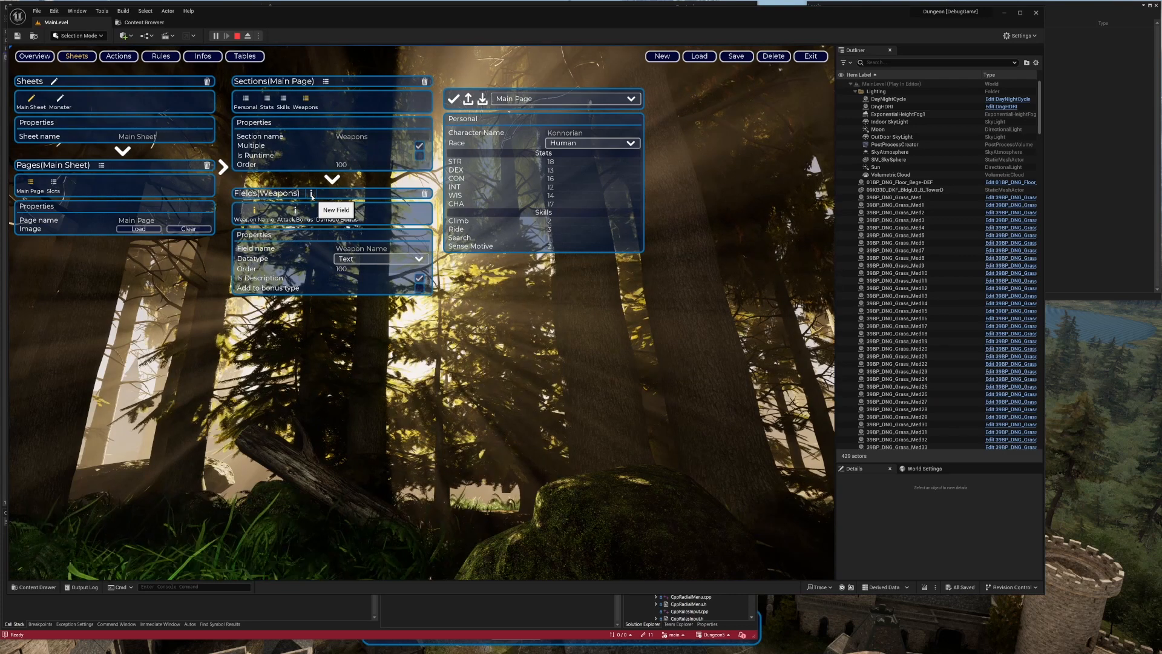
- Add a Weapon field with datatype Table linked to WeaponsDef, and set the Weapon Name field's order to 80
{"action": "double_click", "coordinate": [366, 219]}
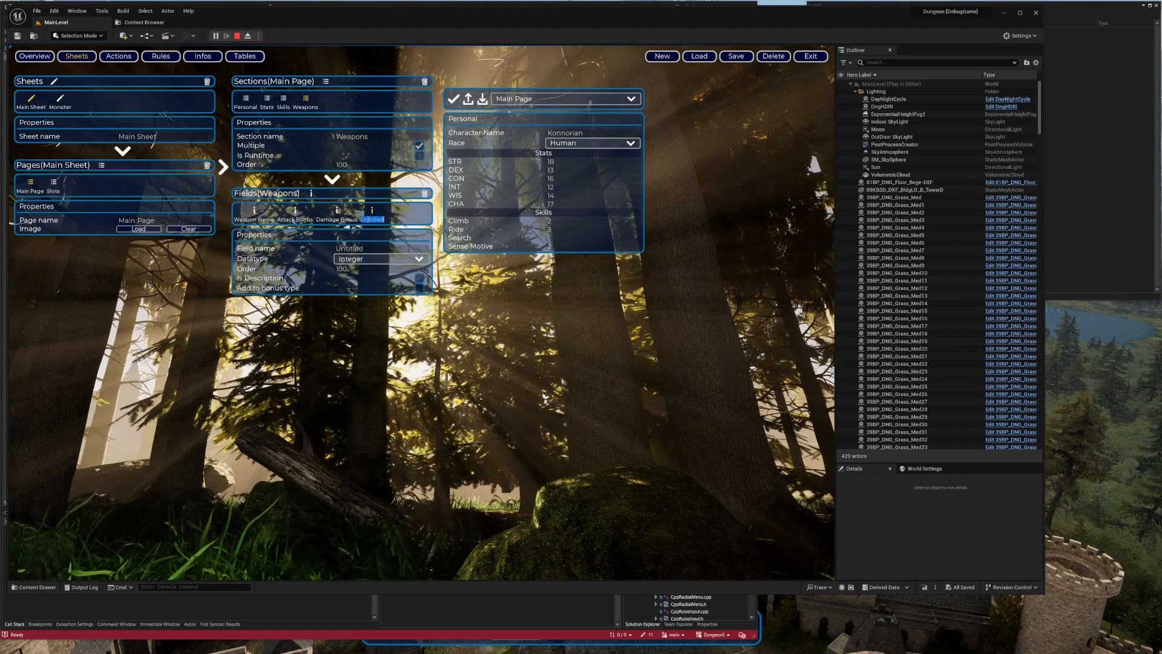
{"action": "type", "text": "Weapon"}
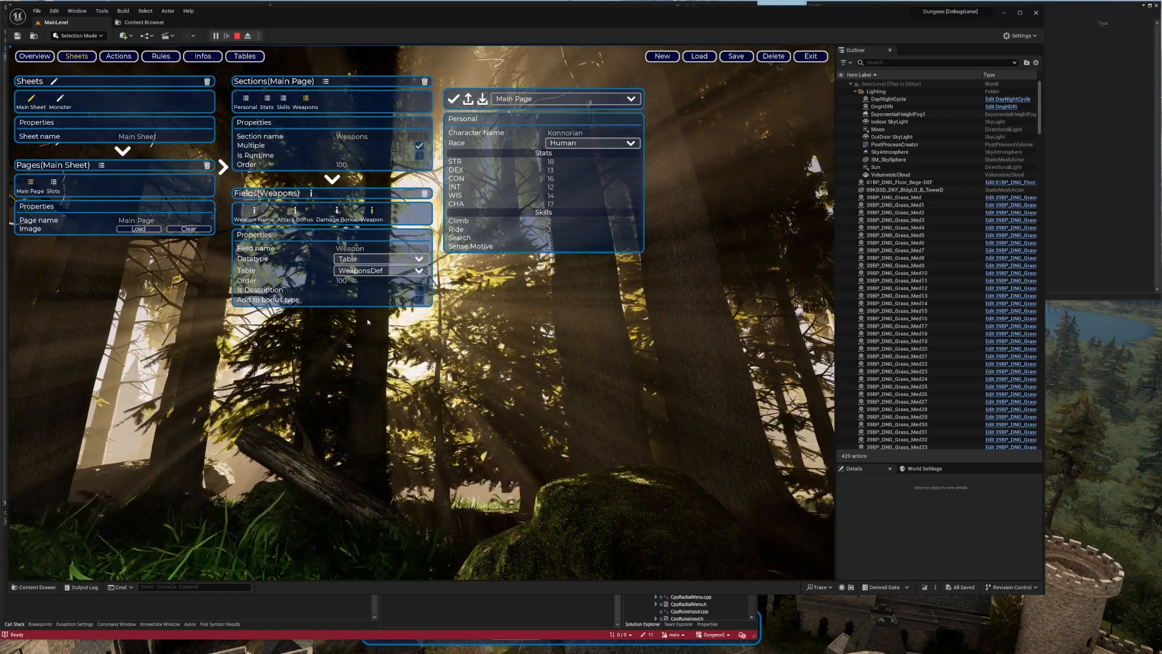
{"action": "left_click", "coordinate": [349, 281]}
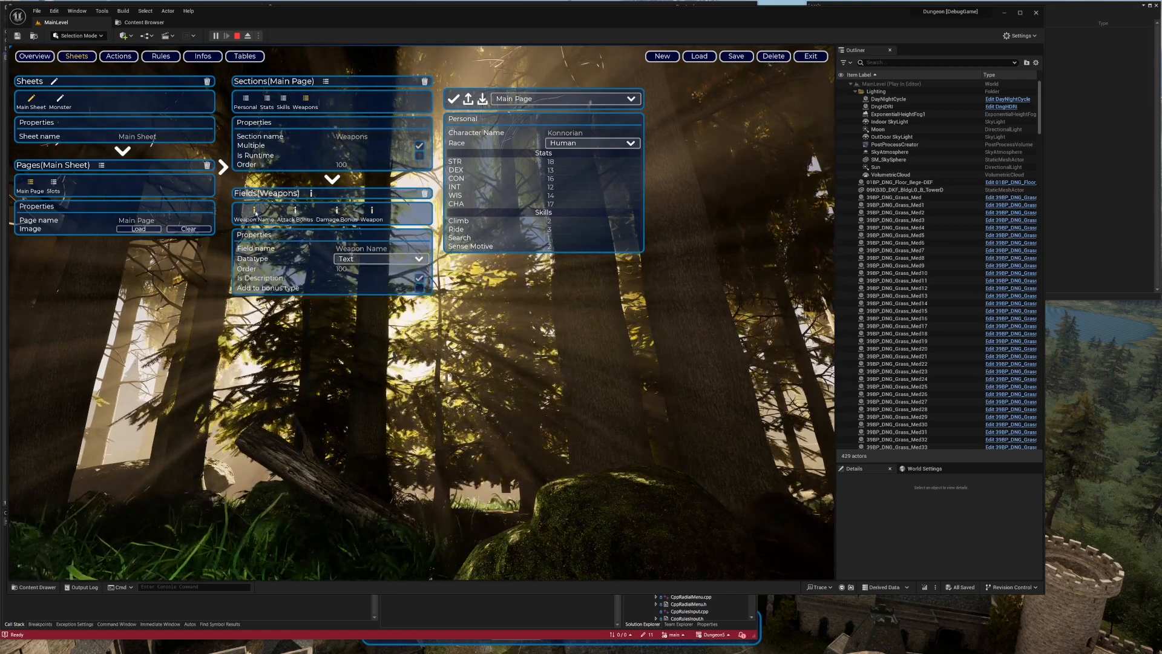
{"action": "type", "text": "80"}
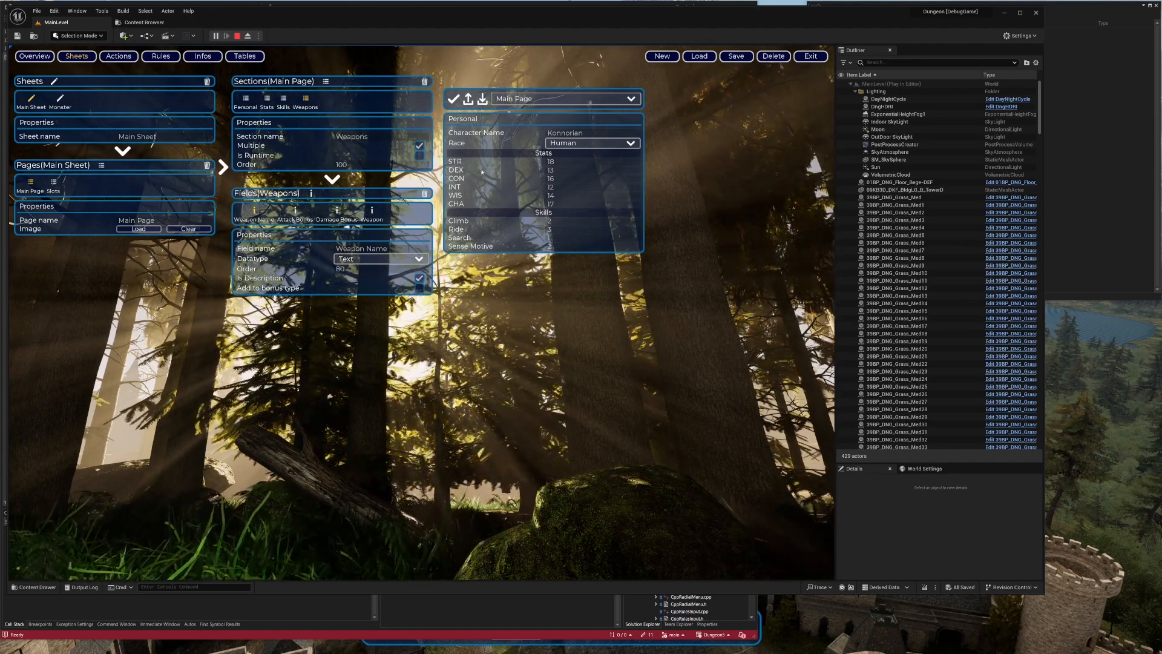
- Load the konnorian v4 character file and display its Weapons page in the preview
{"action": "left_click", "coordinate": [483, 99]}
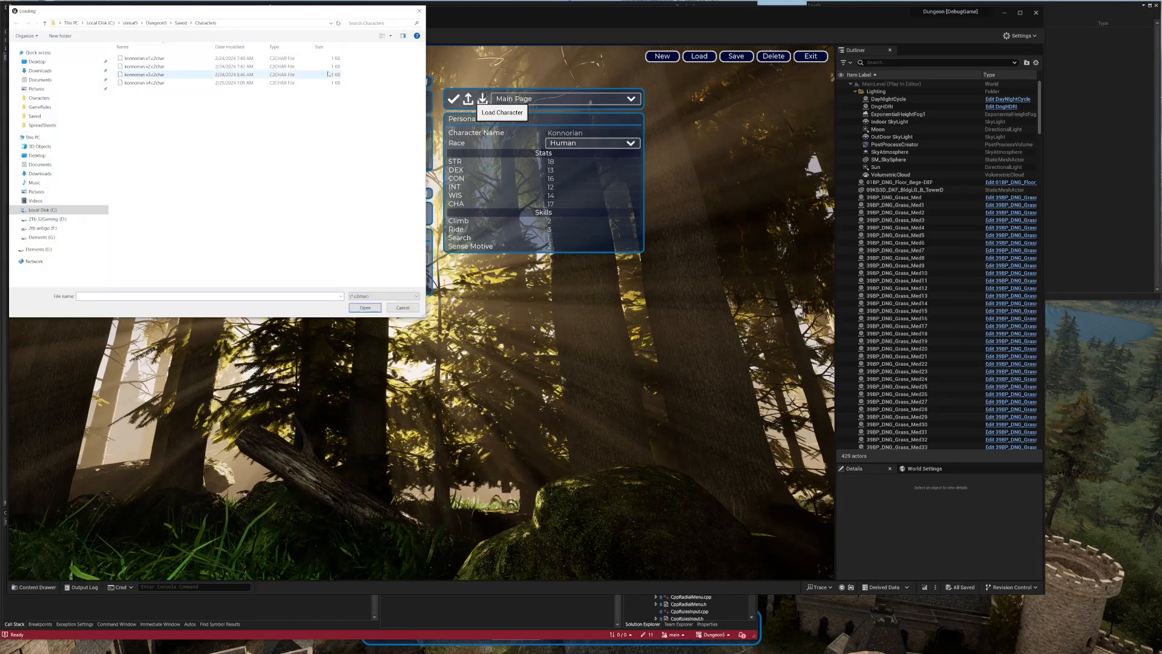
{"action": "double_click", "coordinate": [187, 82]}
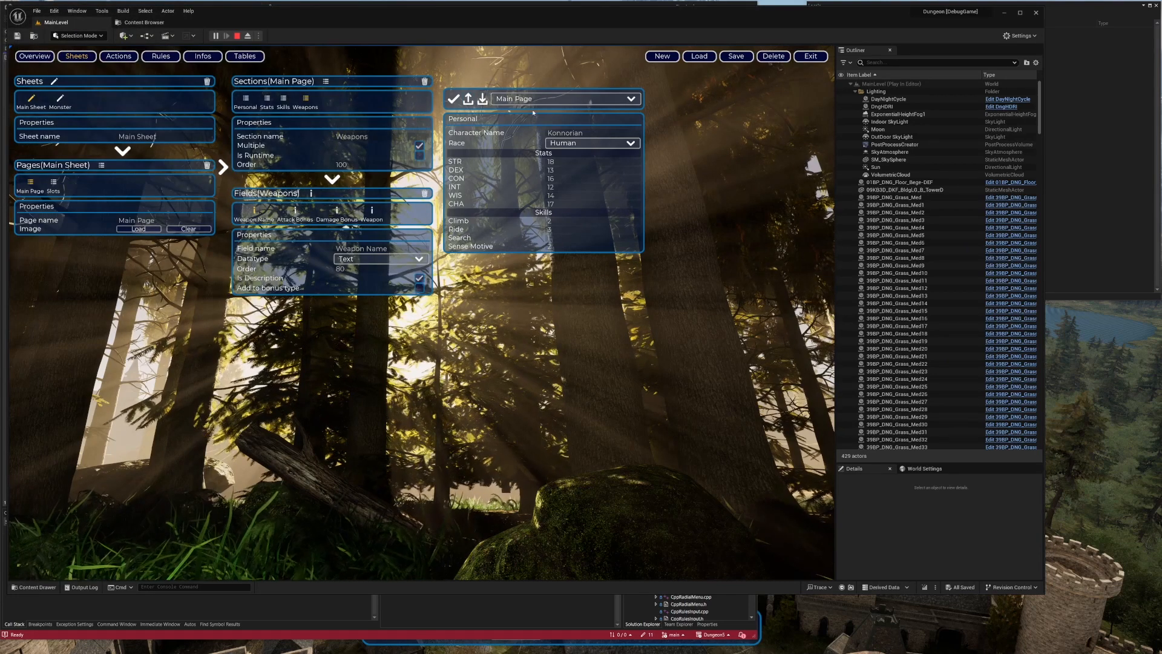
{"action": "left_click", "coordinate": [536, 102]}
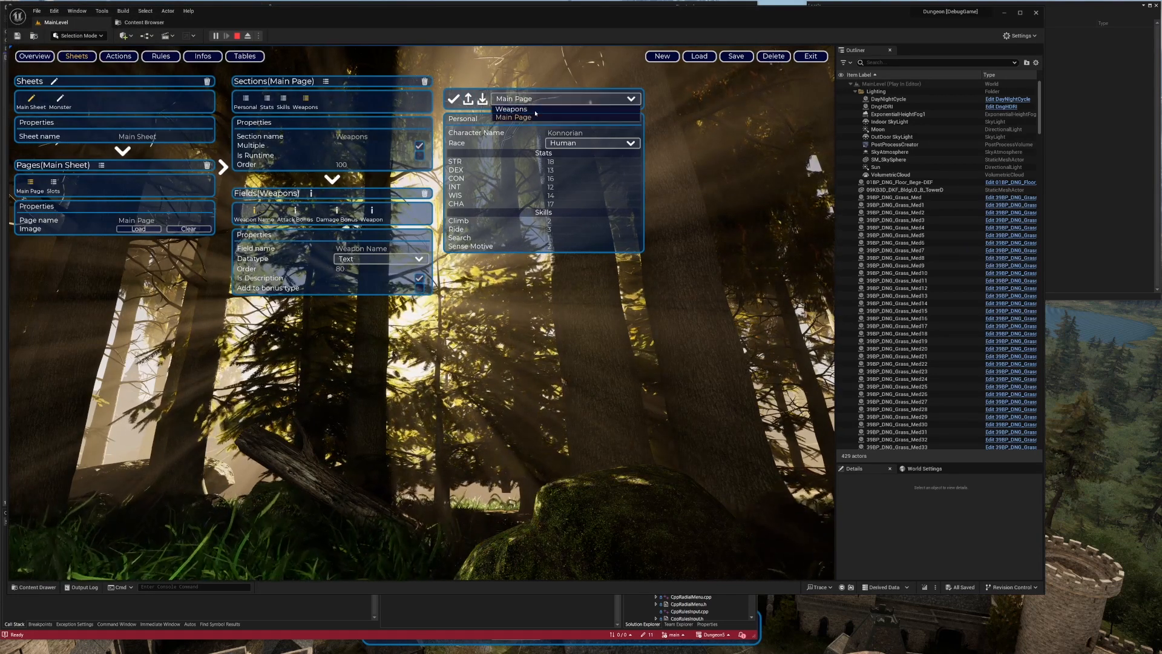
{"action": "left_click", "coordinate": [536, 113]}
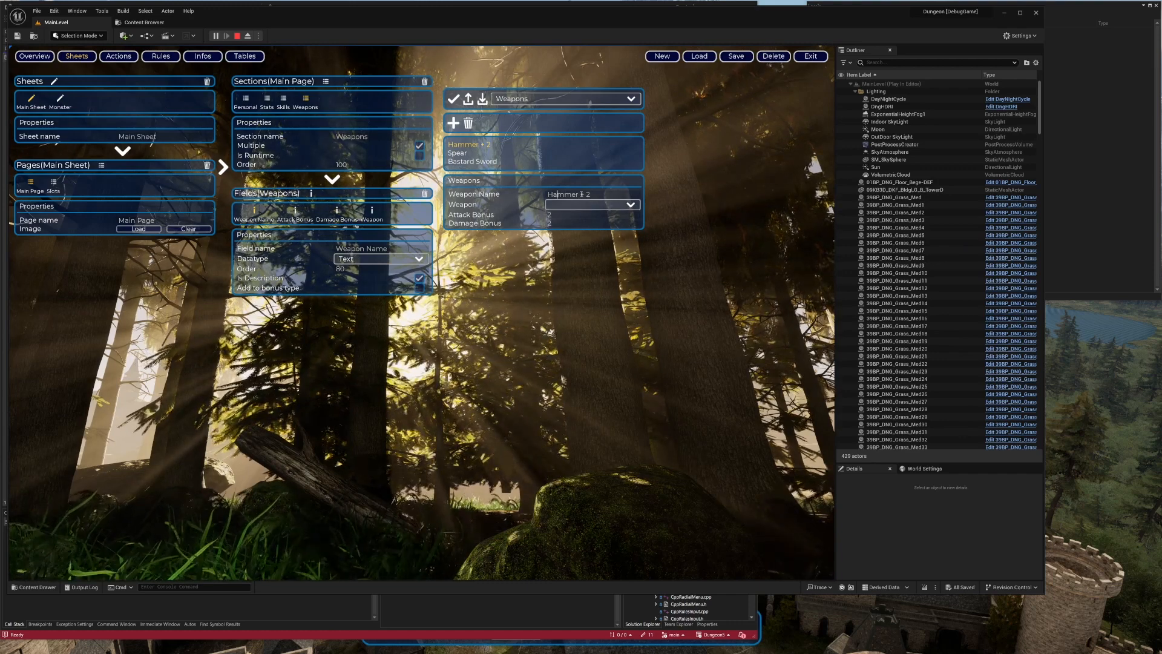
- Rename the first weapon entry as Hammer Theone and set its Weapon field to Warhammer
{"action": "left_click_drag", "start_coordinate": [580, 194], "coordinate": [600, 193]}
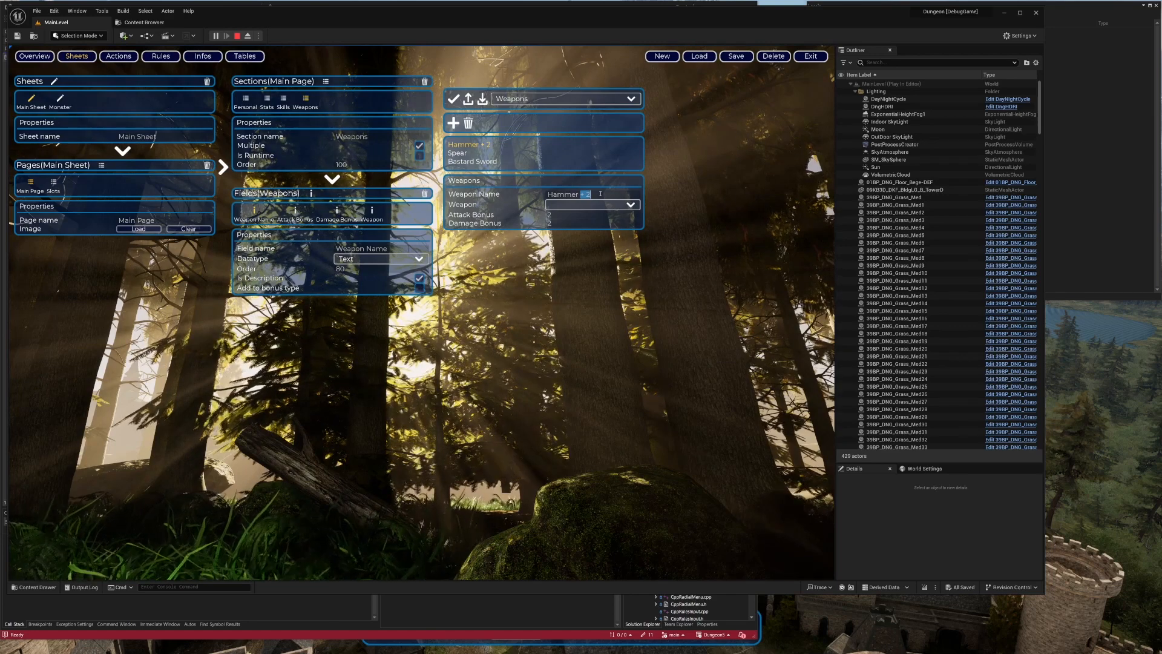
{"action": "type", "text": "Theone"}
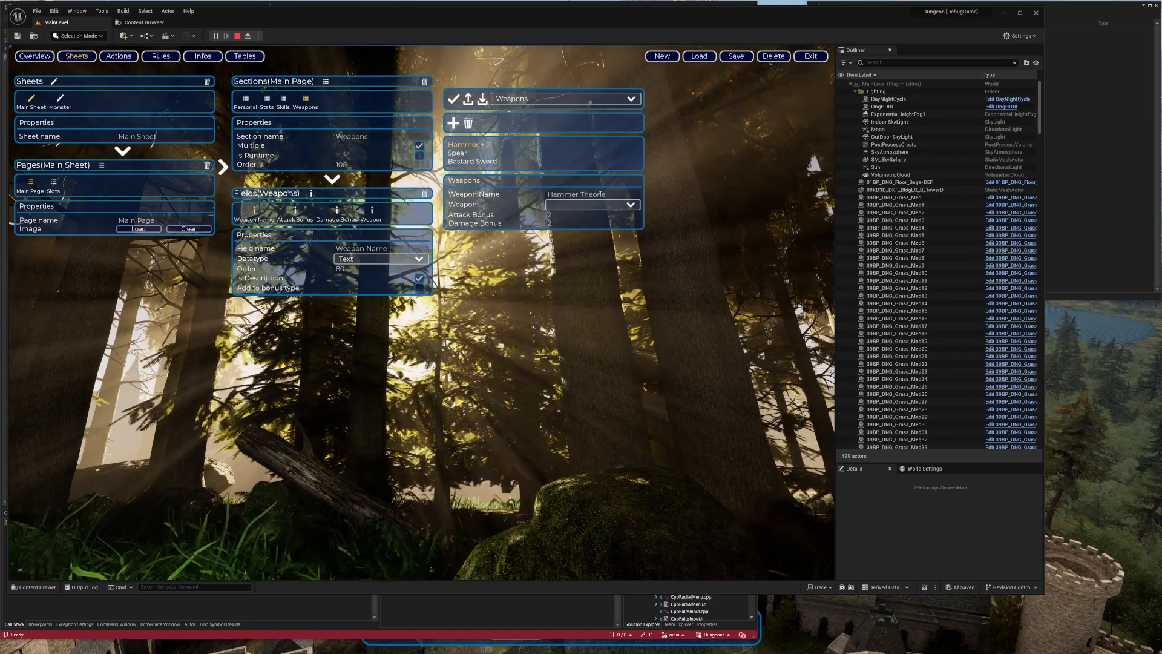
{"action": "left_click", "coordinate": [594, 204]}
{"action": "scroll", "coordinate": [589, 388], "scroll_direction": "down", "scroll_amount": 3}
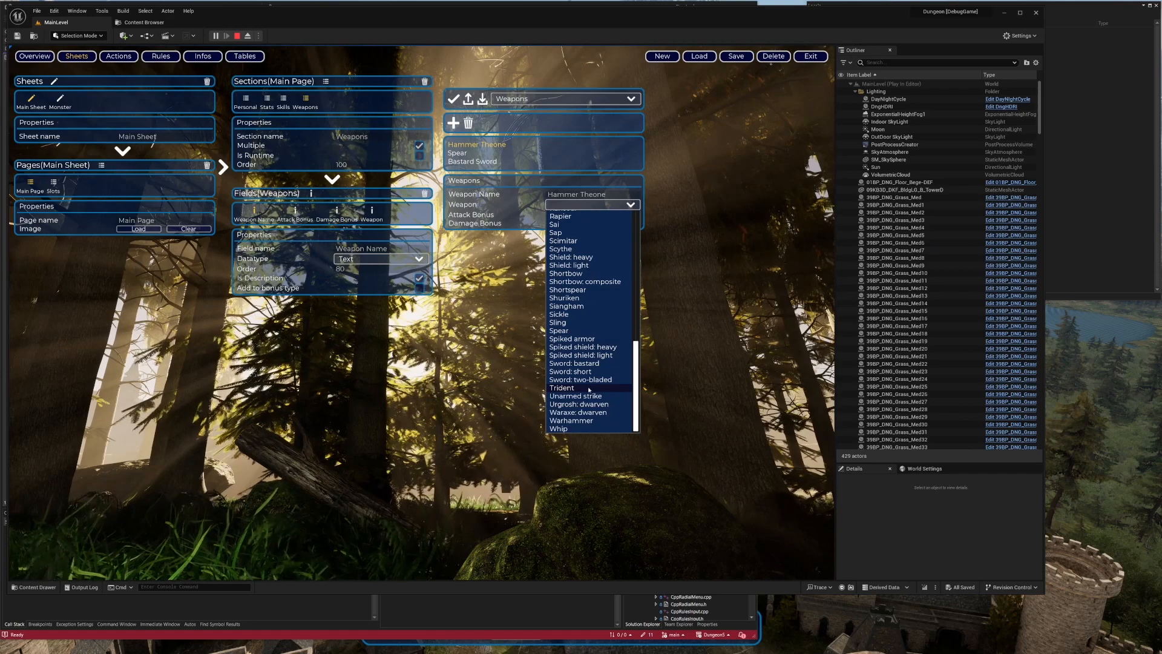
{"action": "left_click", "coordinate": [581, 420]}
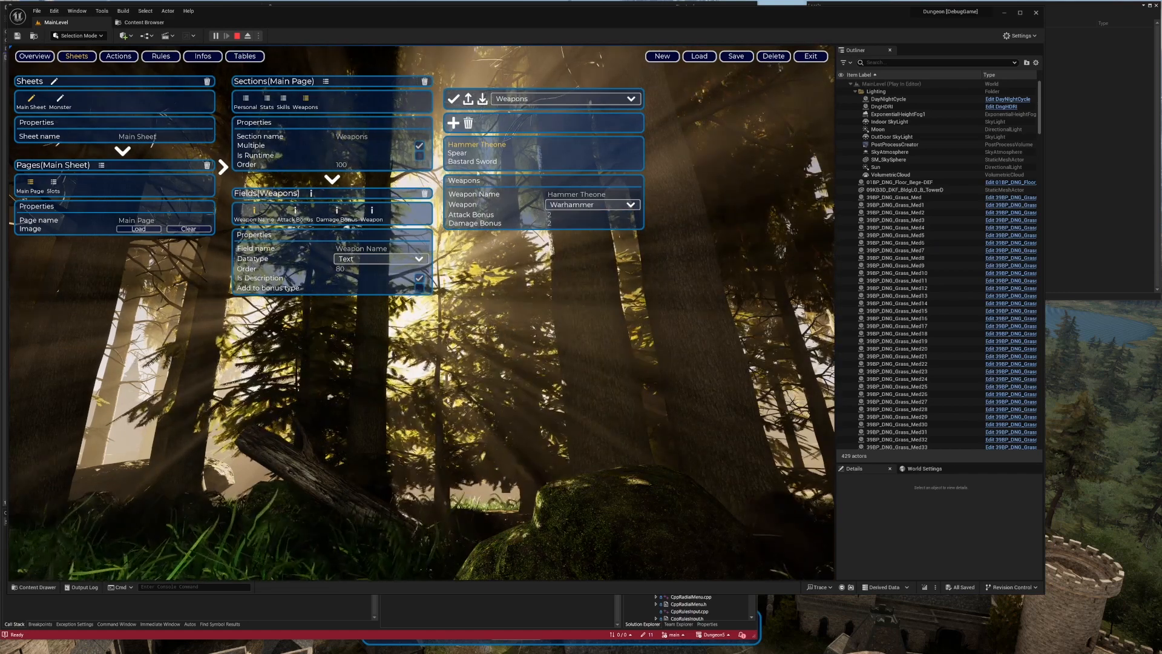
- Rename the Spear entry as Spear of destiny and set its Weapon field to Spear
{"action": "left_click", "coordinate": [463, 154]}
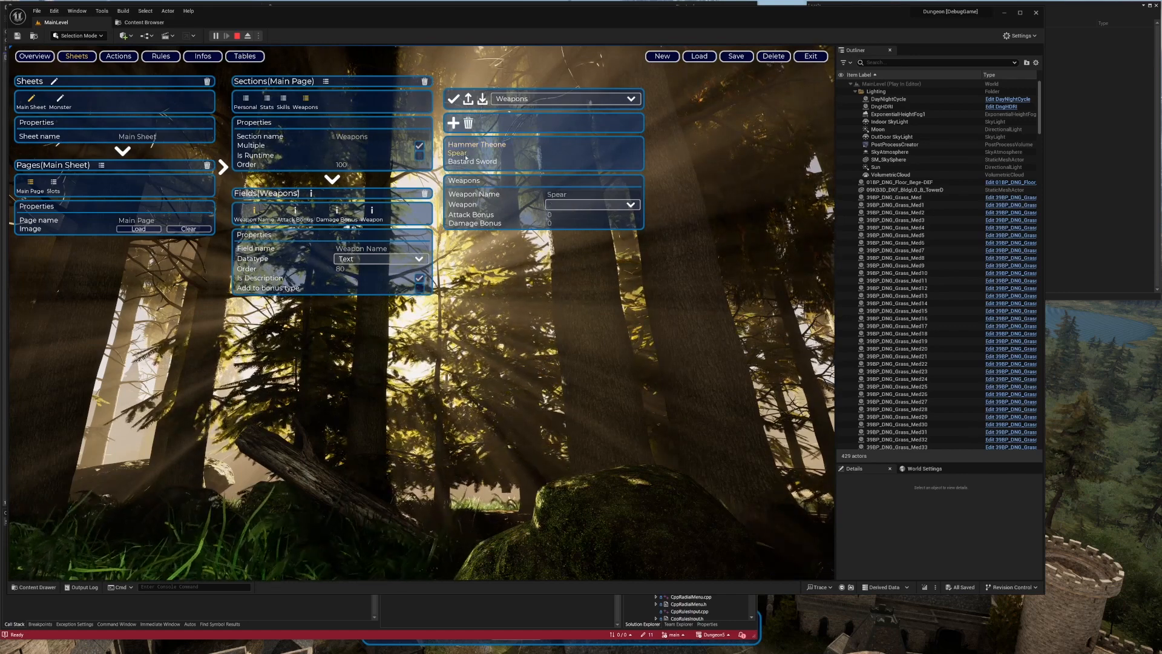
{"action": "left_click", "coordinate": [573, 194]}
{"action": "type", "text": "of"}
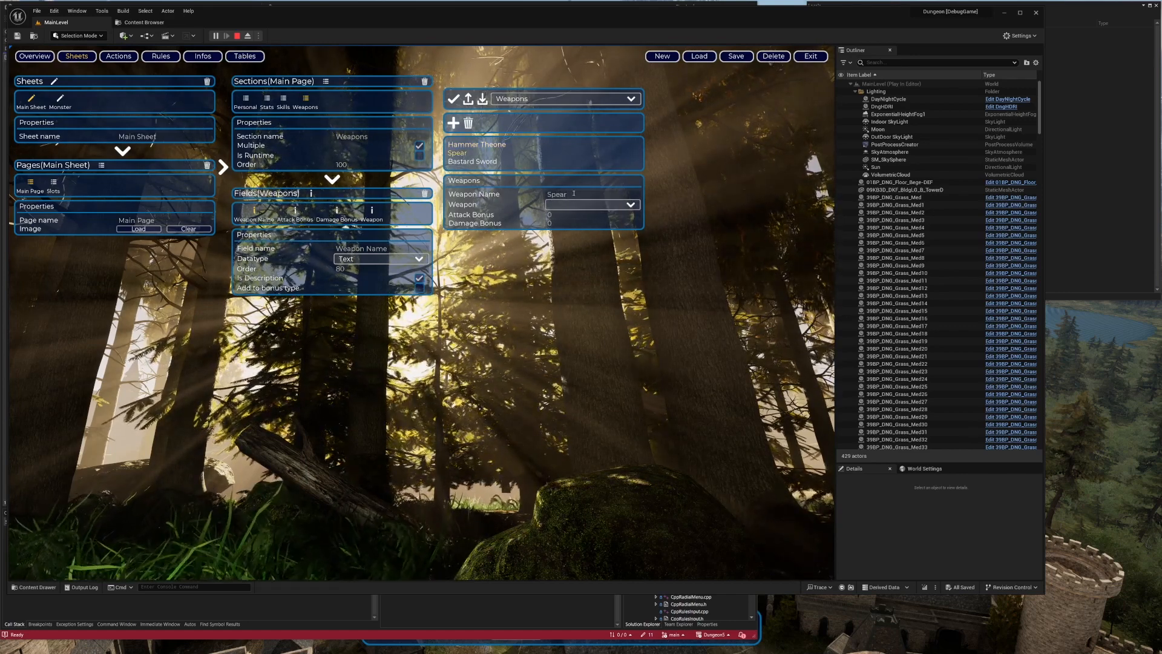
{"action": "type", "text": " destiny"}
{"action": "left_click", "coordinate": [581, 204]}
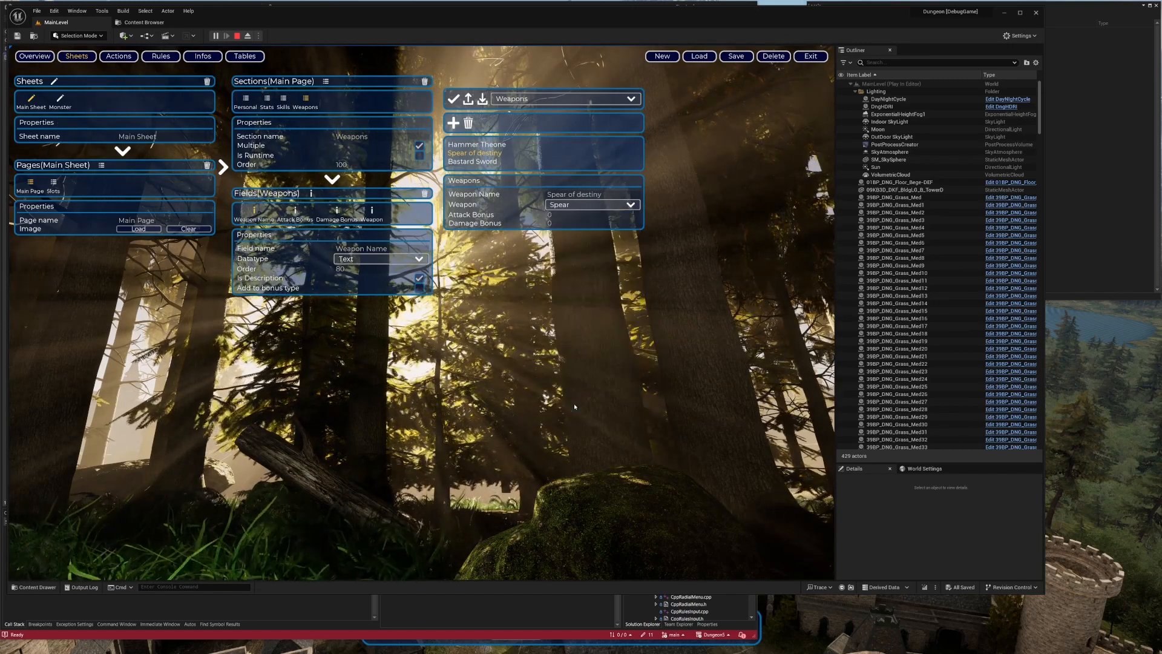
{"action": "left_click", "coordinate": [574, 405]}
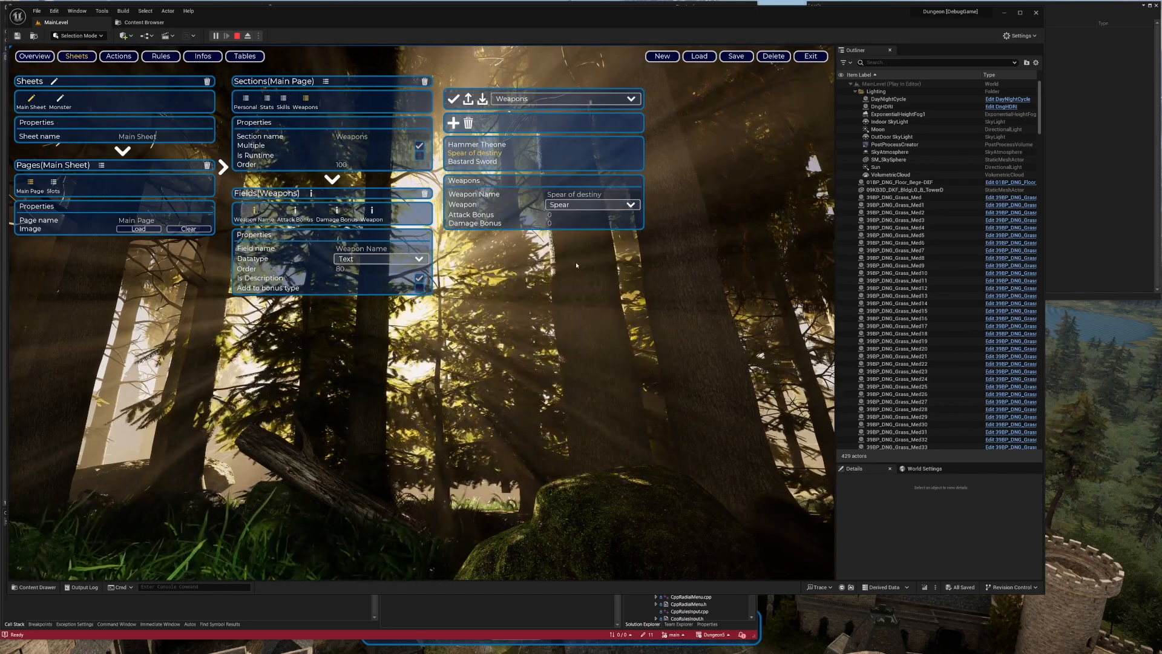
- Rename the Bastard Sword entry as Compassion and set its Weapon field to Sword: bastard
{"action": "left_click", "coordinate": [473, 162]}
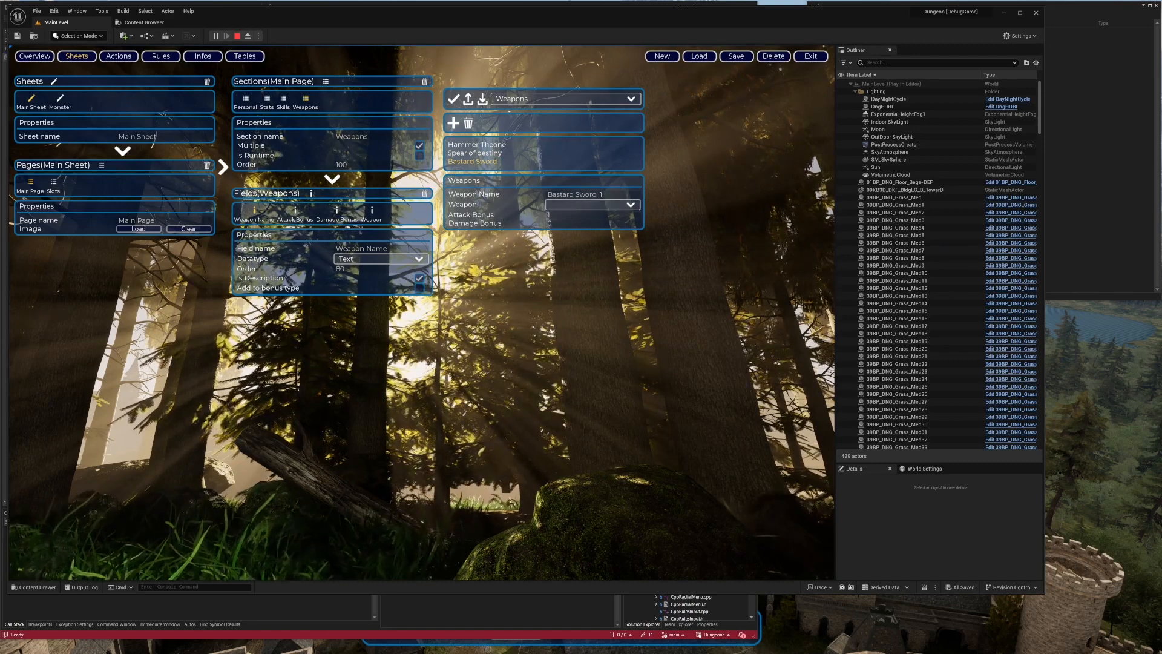
{"action": "left_click_drag", "start_coordinate": [601, 194], "coordinate": [531, 196]}
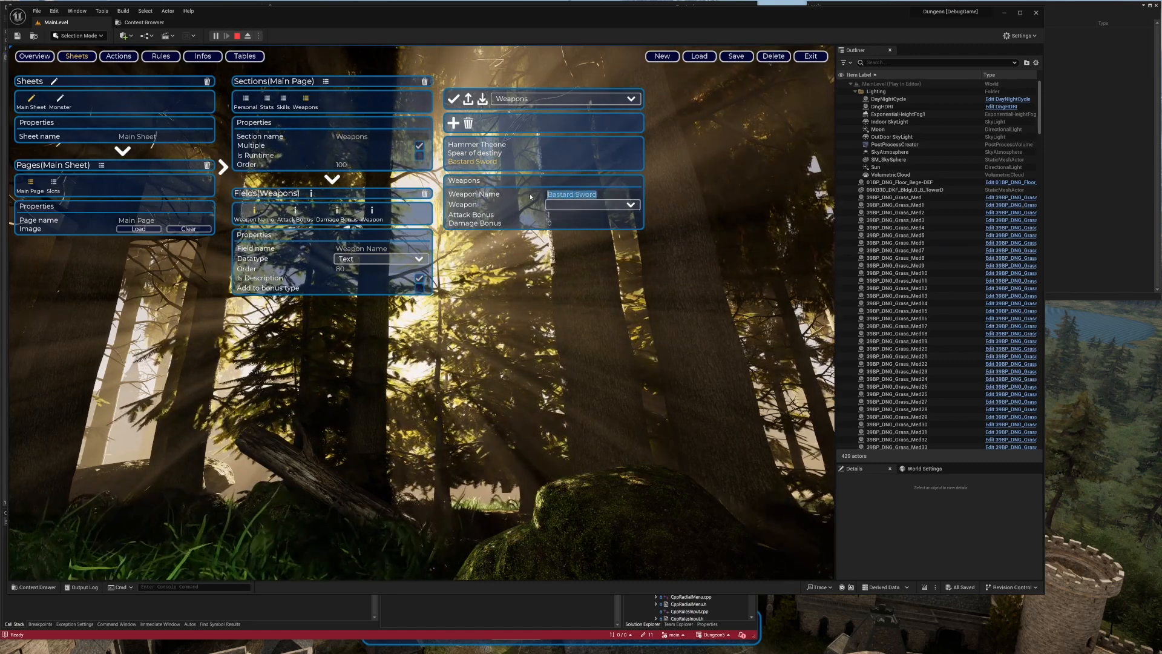
{"action": "type", "text": "Comp"}
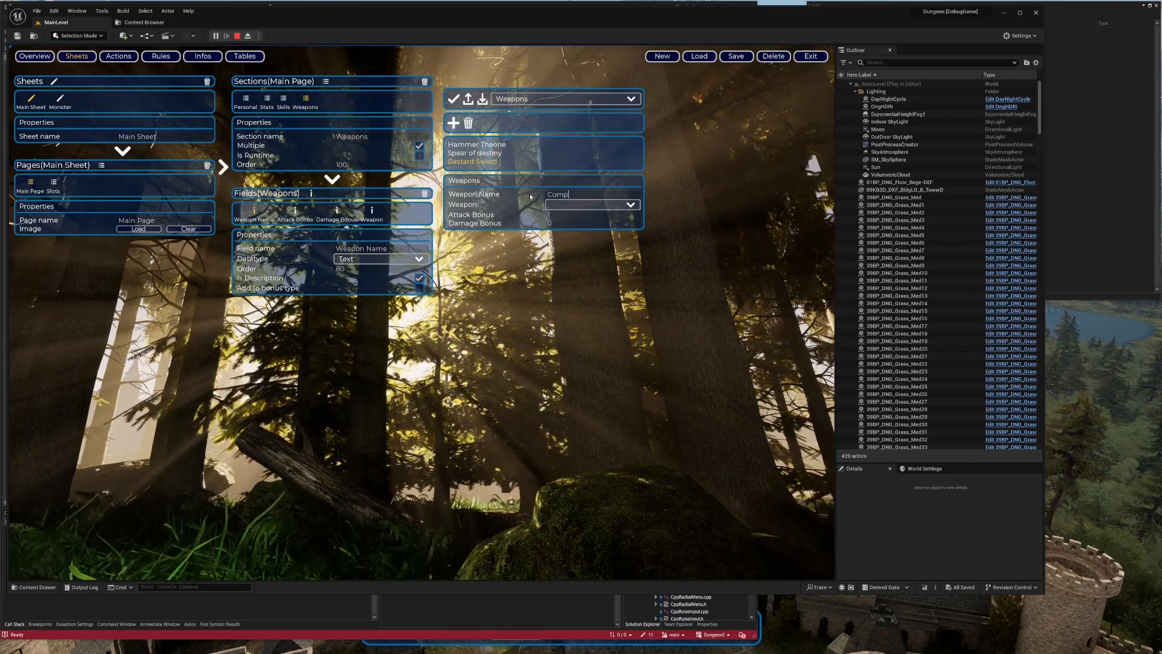
{"action": "type", "text": "assion"}
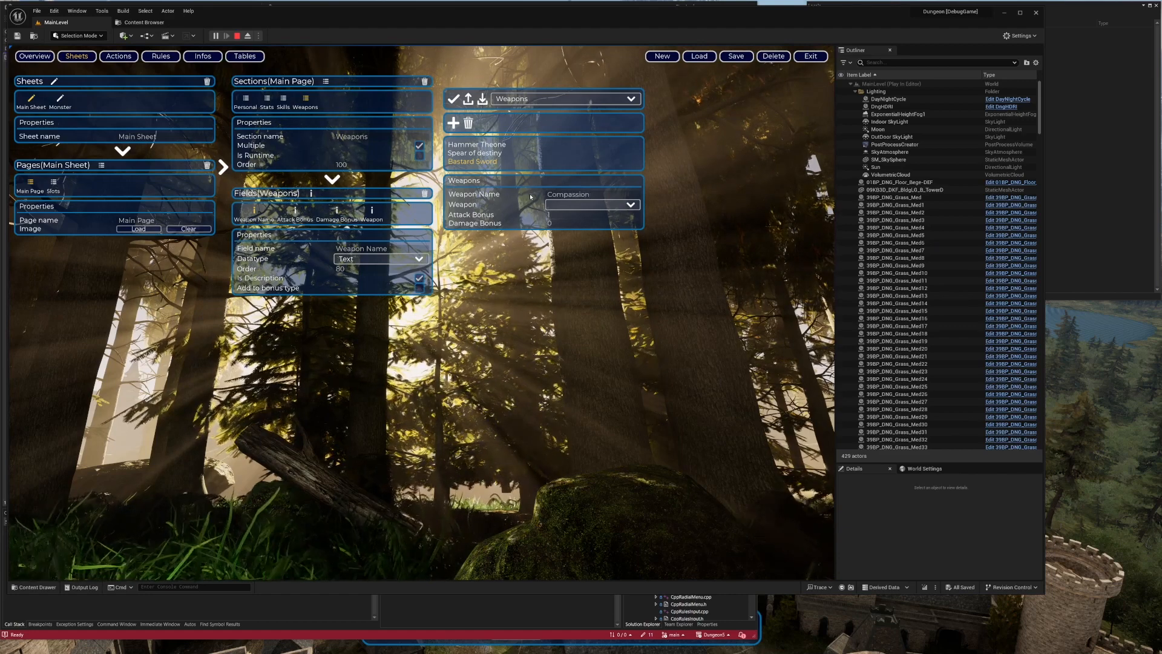
{"action": "left_click", "coordinate": [616, 206]}
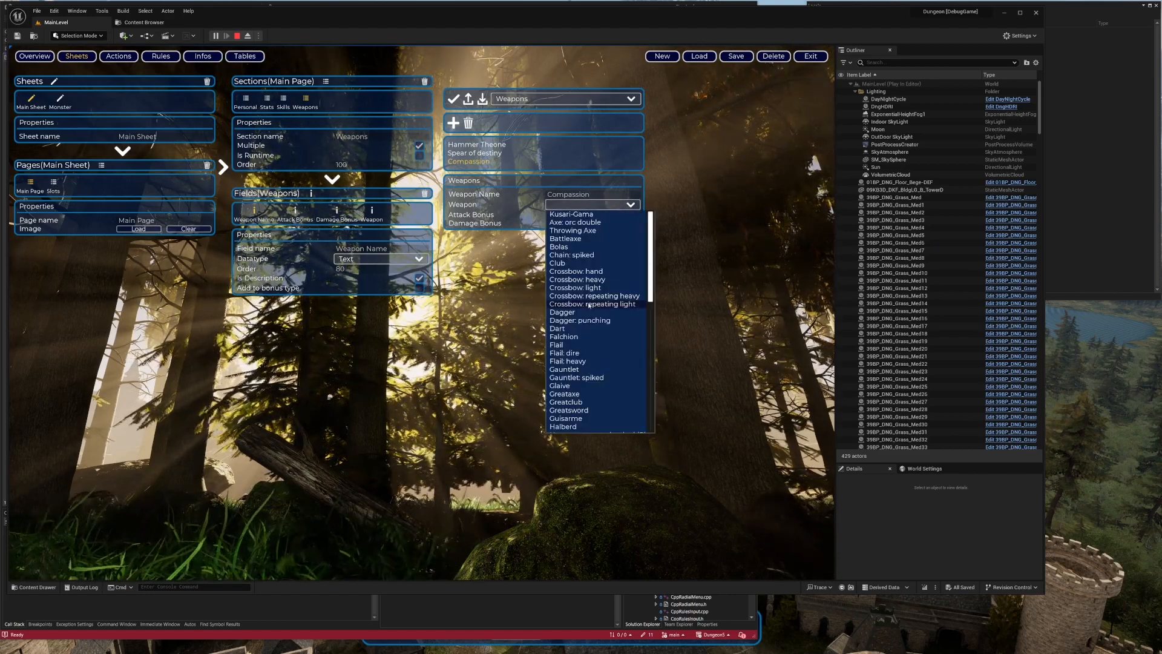
{"action": "scroll", "coordinate": [589, 305], "scroll_direction": "down", "scroll_amount": 1}
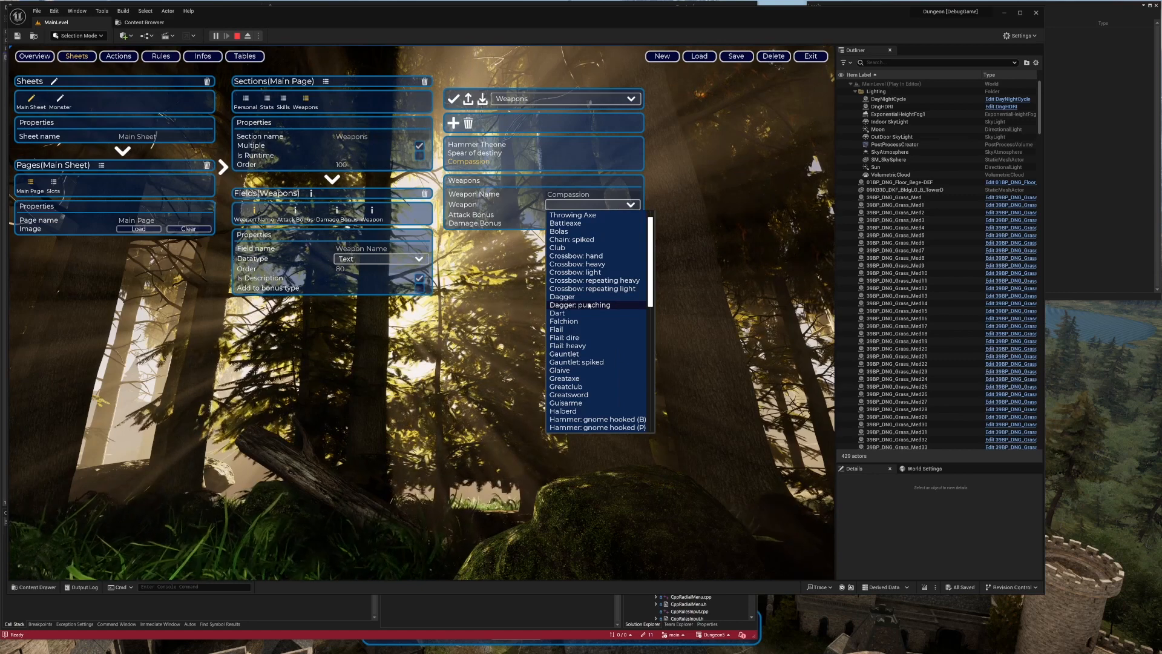
{"action": "scroll", "coordinate": [596, 376], "scroll_direction": "down", "scroll_amount": 10}
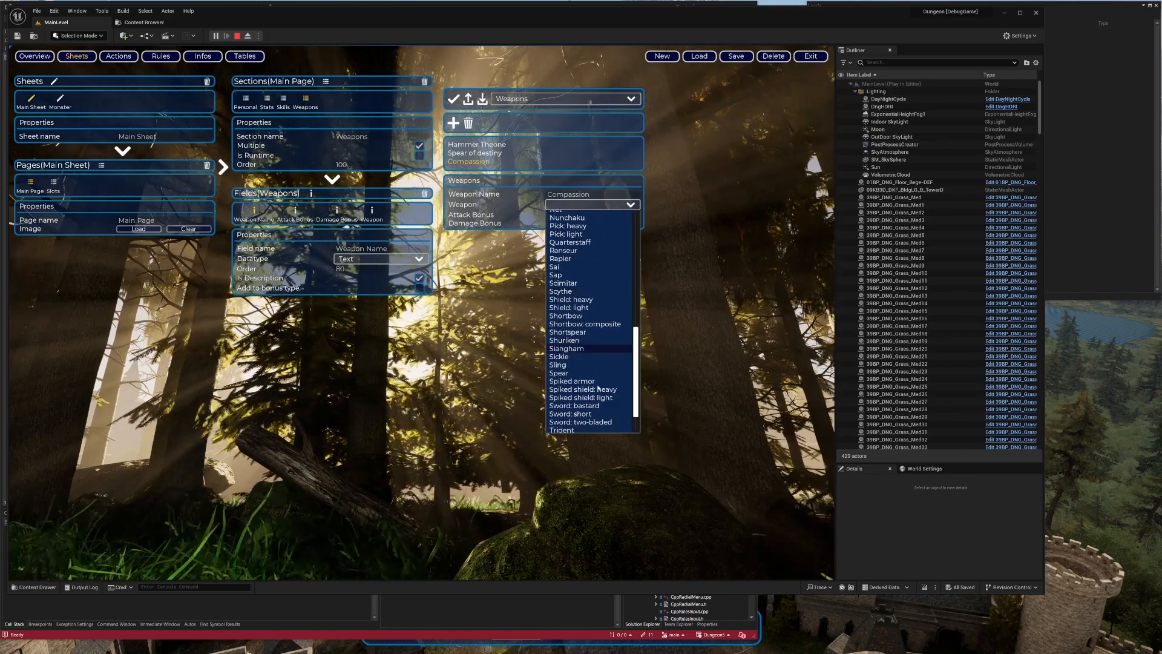
{"action": "left_click", "coordinate": [597, 406]}
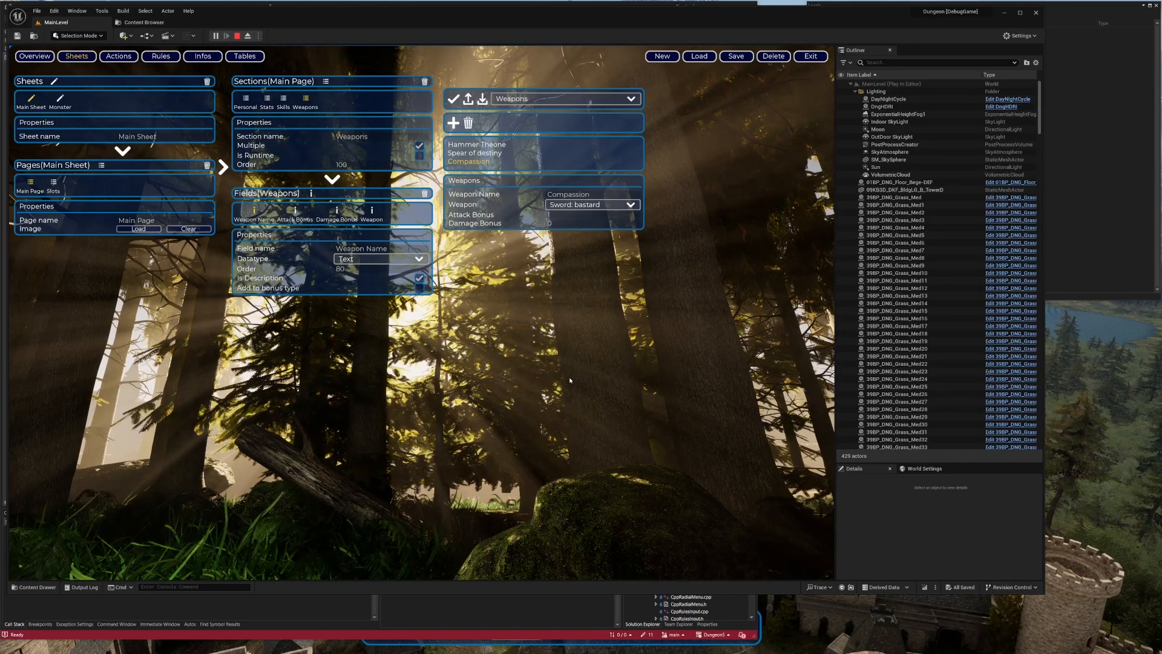
- Import the Armordef and ShieldDef CSV files from the SpreadSheets folder as new tables
{"action": "left_click", "coordinate": [245, 56]}
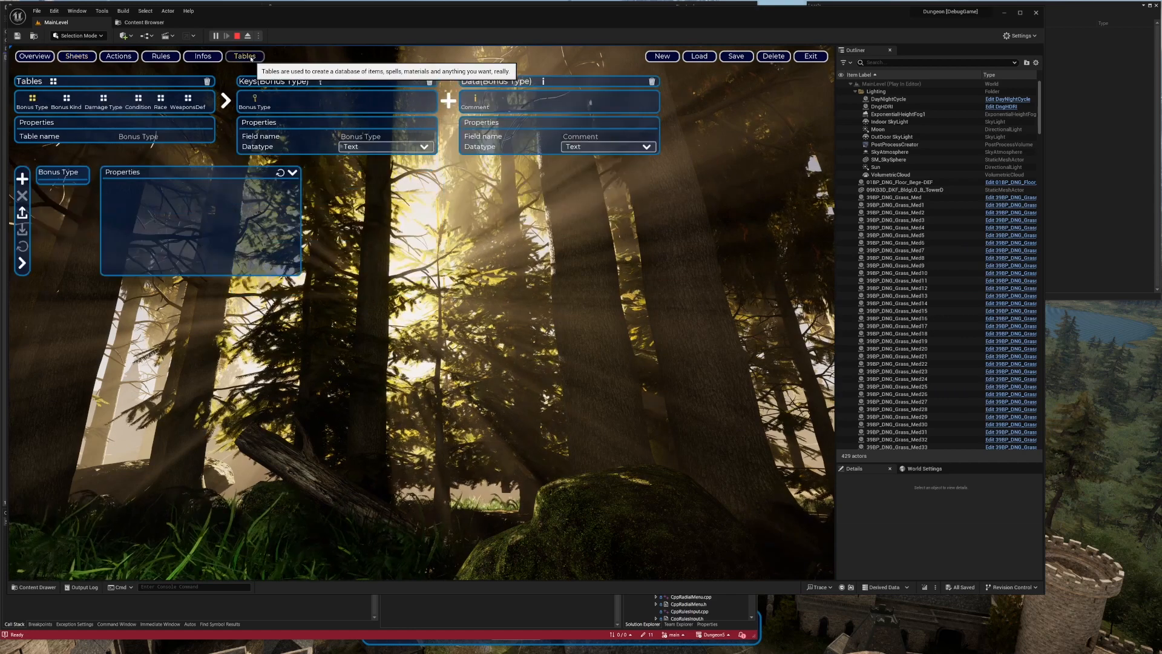
{"action": "left_click", "coordinate": [187, 98]}
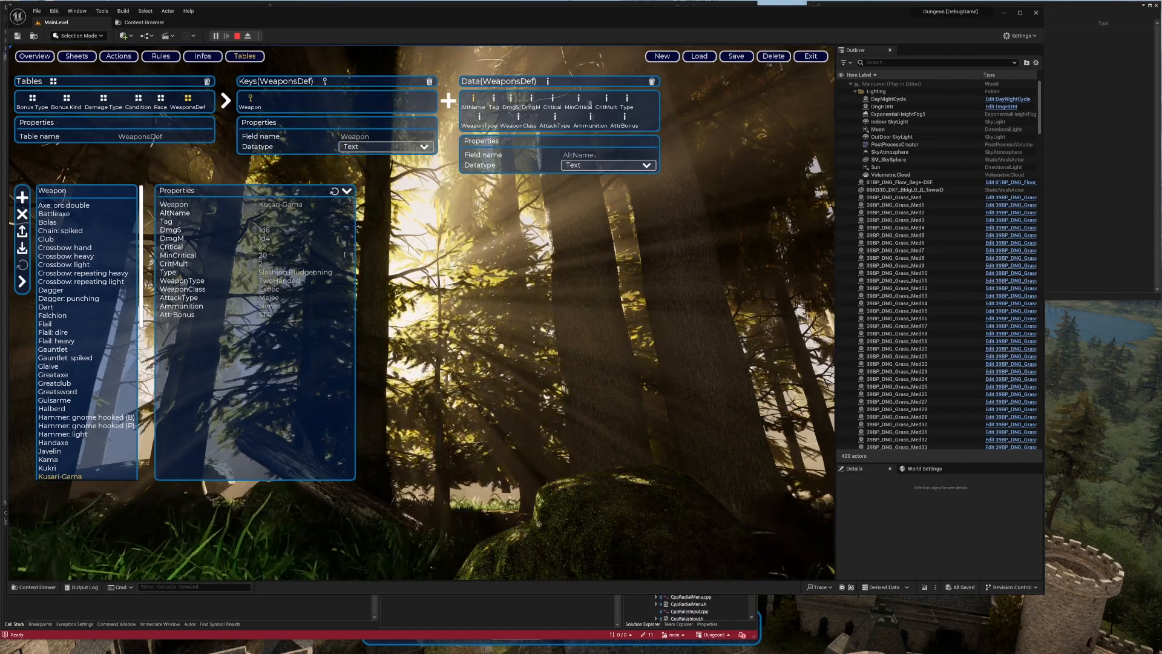
{"action": "left_click", "coordinate": [22, 247]}
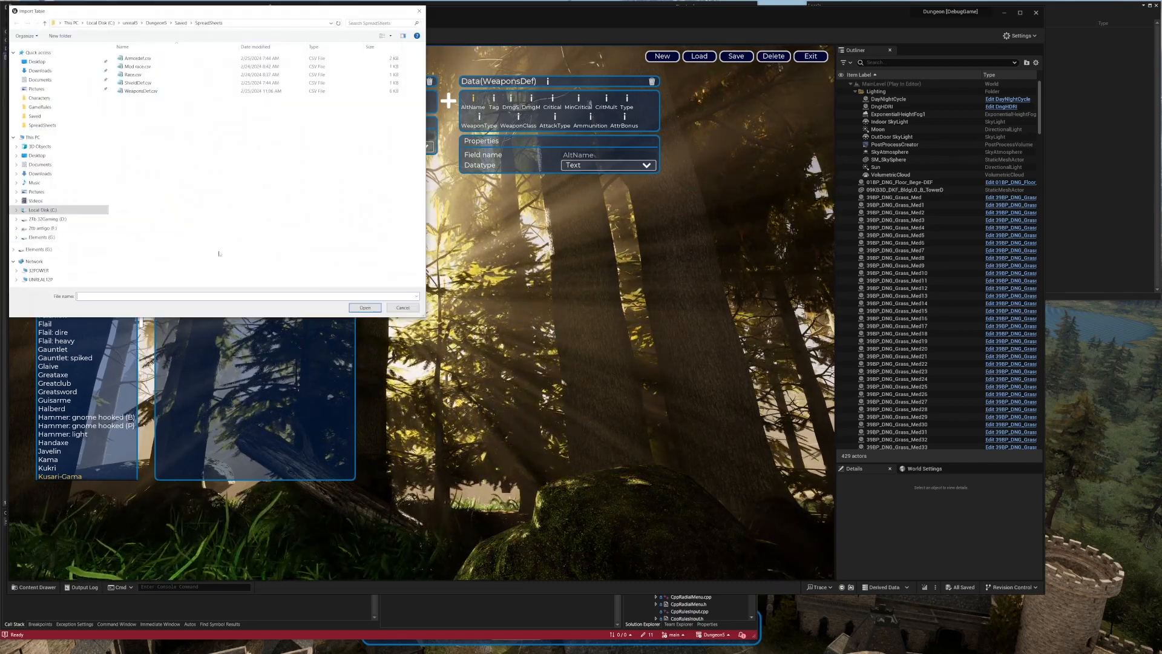
{"action": "double_click", "coordinate": [137, 58]}
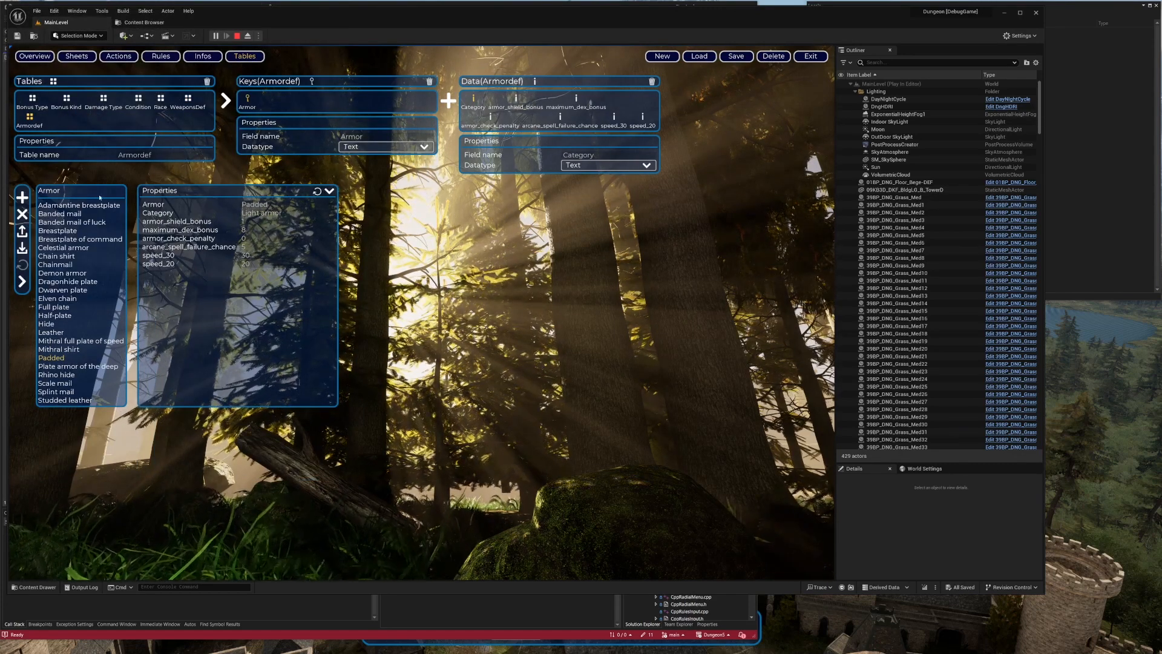
{"action": "left_click", "coordinate": [22, 247]}
{"action": "double_click", "coordinate": [137, 82]}
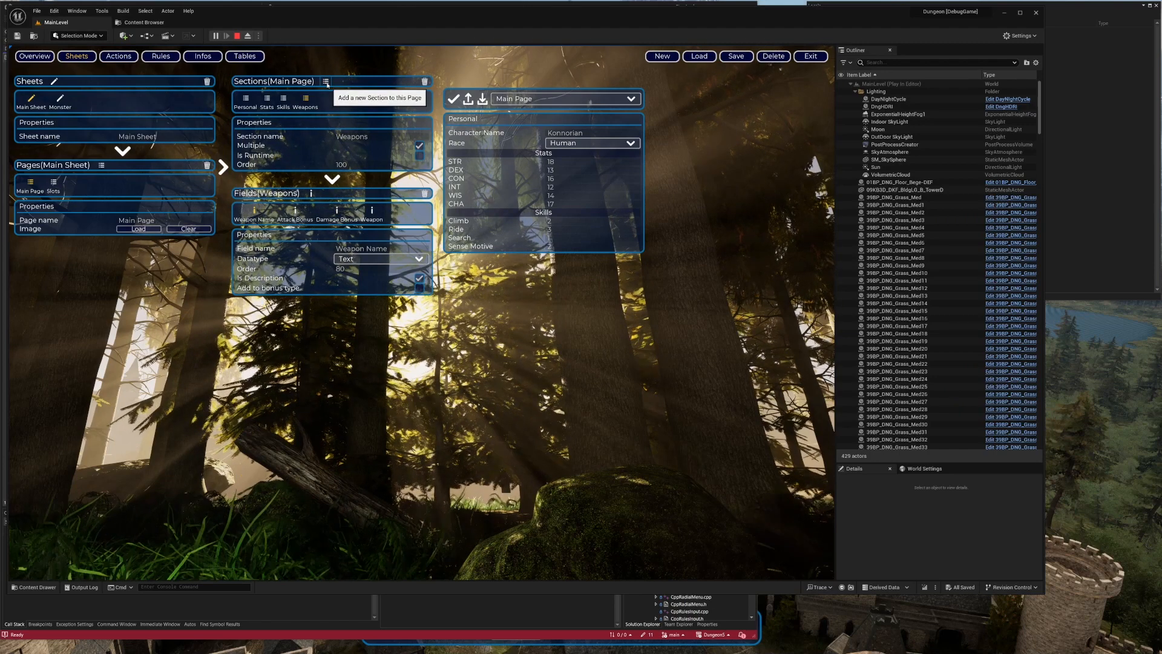
- Add Armor and Shields sections to the Main Page, both allowing multiple entries
{"action": "left_click", "coordinate": [334, 104]}
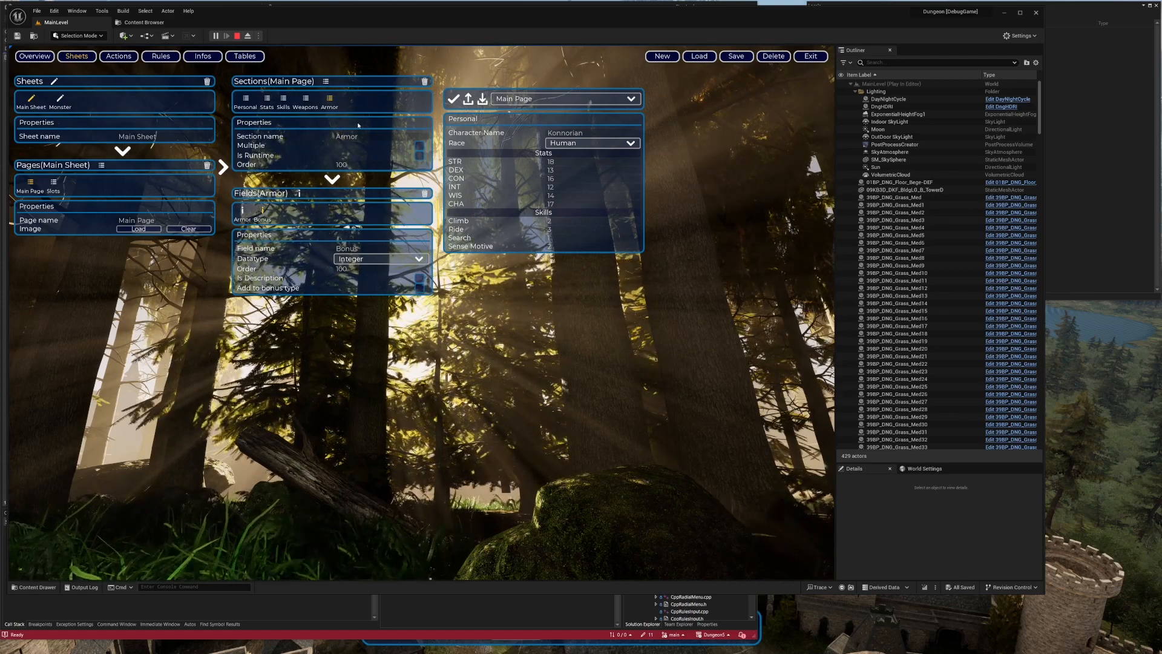
{"action": "left_click", "coordinate": [420, 147]}
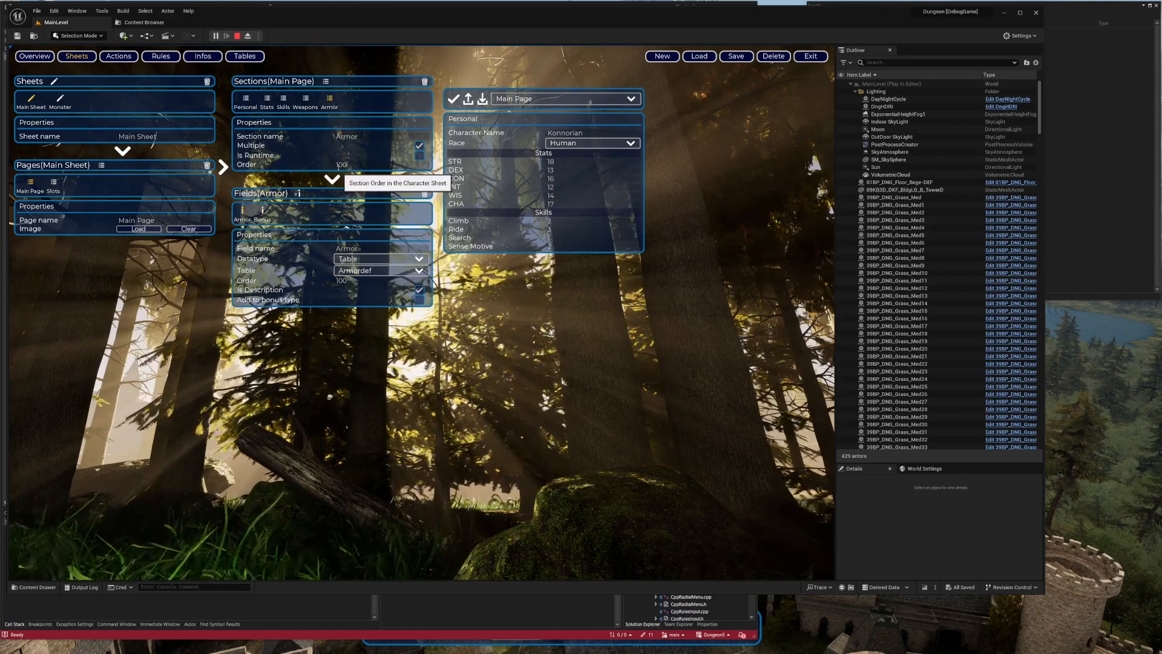
{"action": "left_click", "coordinate": [327, 84]}
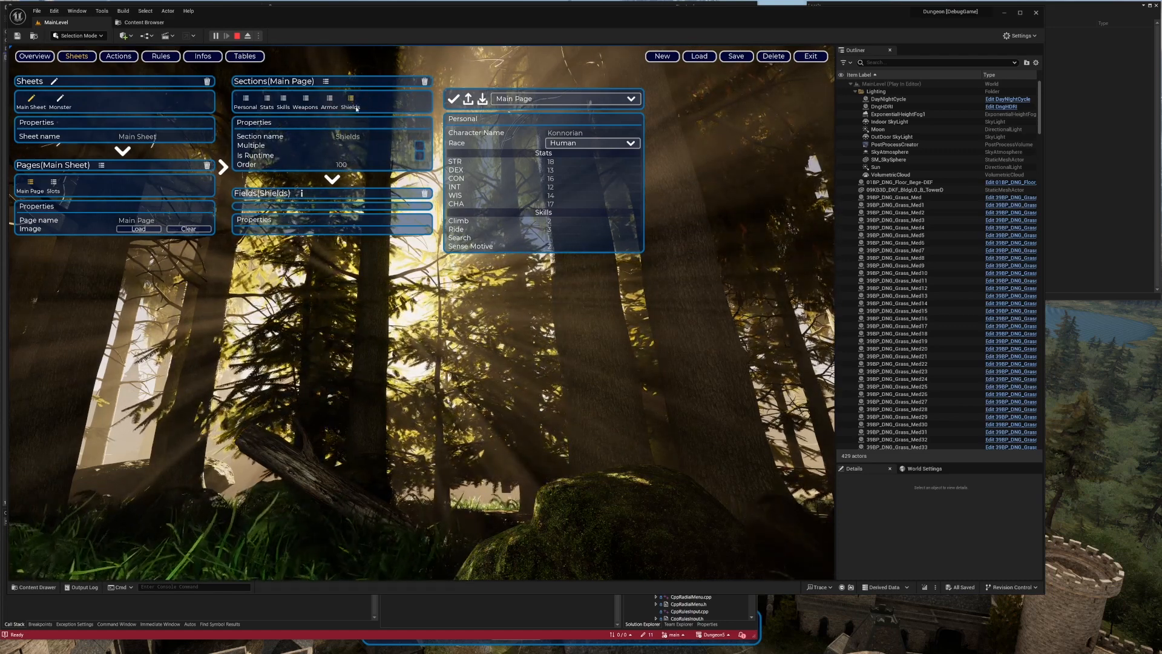
{"action": "left_click", "coordinate": [418, 149]}
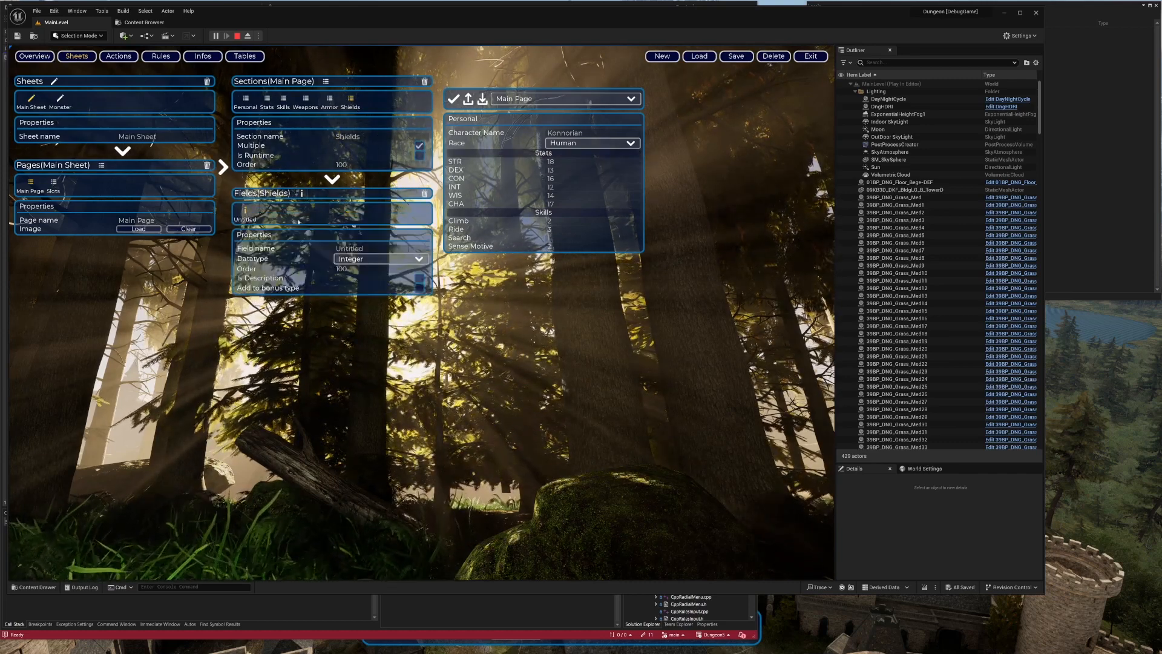
- Name the new field in the Shields section Shield and set its datatype to Table, linked to ShieldDef
{"action": "type", "text": "Shield"}
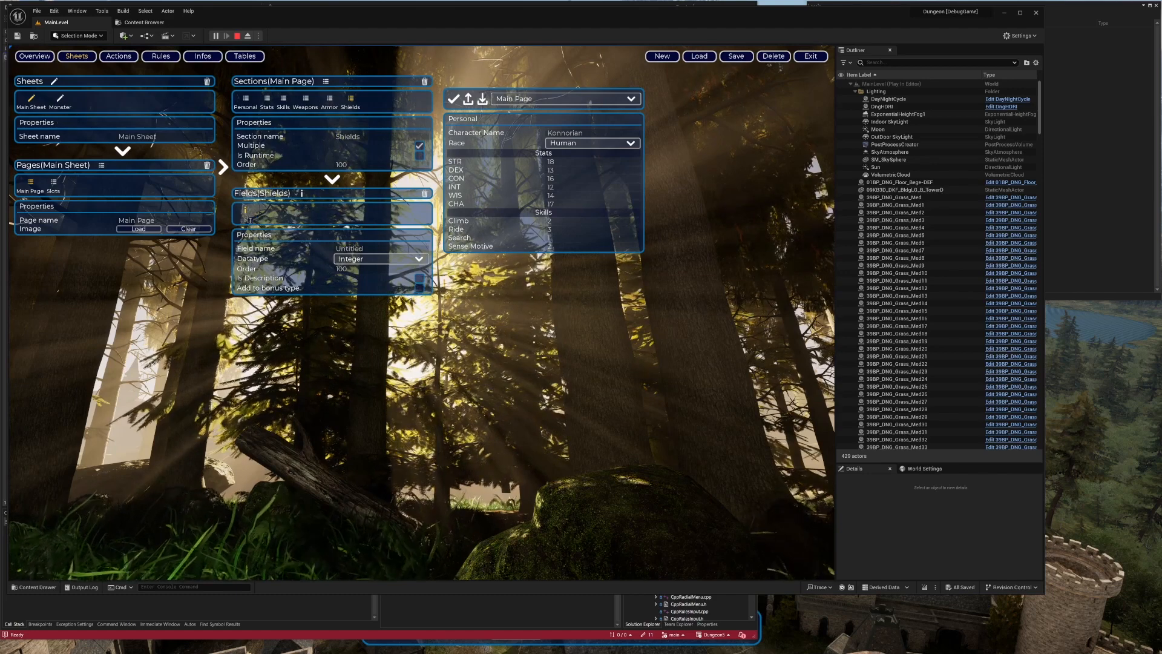
{"action": "left_click", "coordinate": [363, 259]}
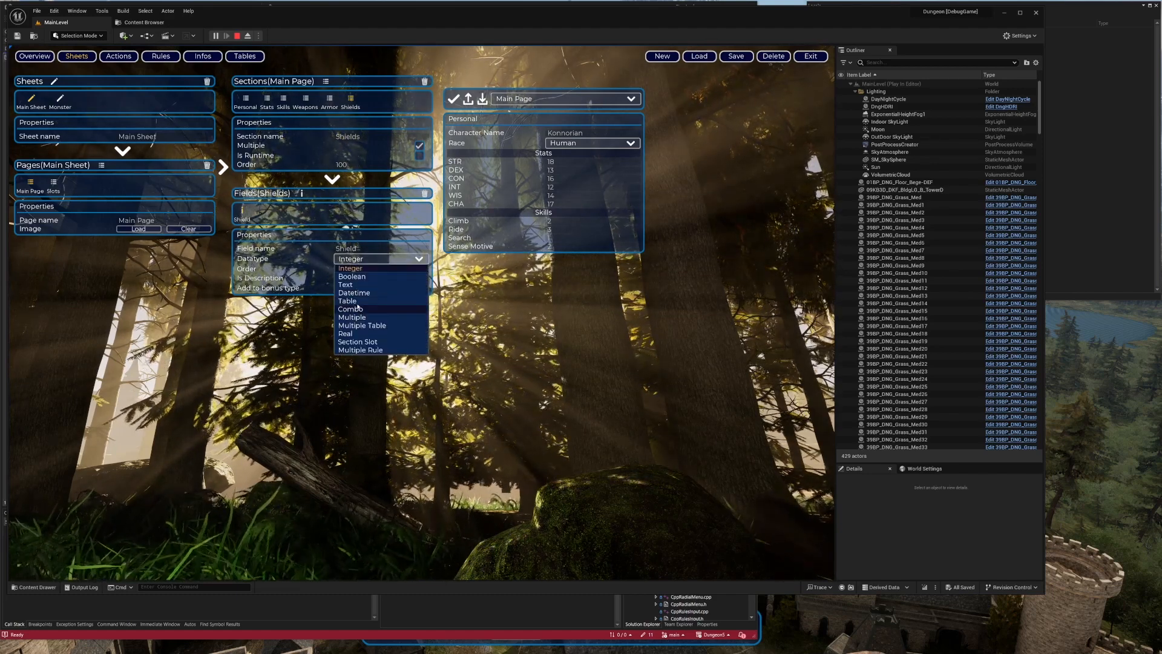
{"action": "left_click", "coordinate": [363, 301]}
{"action": "left_click", "coordinate": [367, 271]}
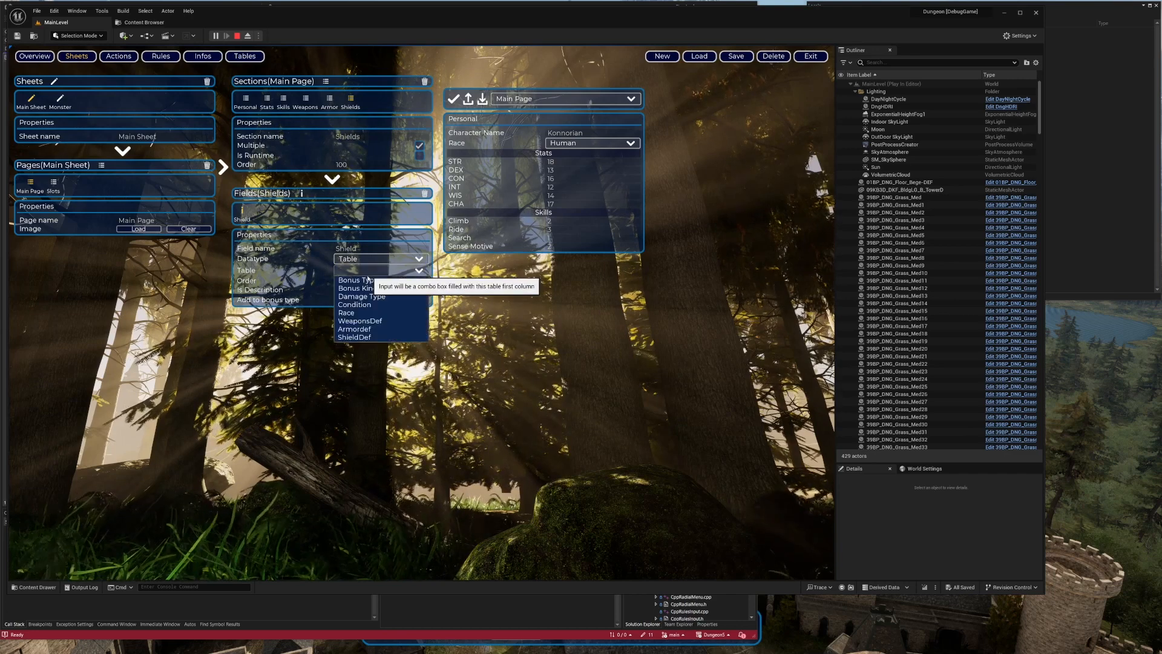
{"action": "left_click", "coordinate": [367, 337]}
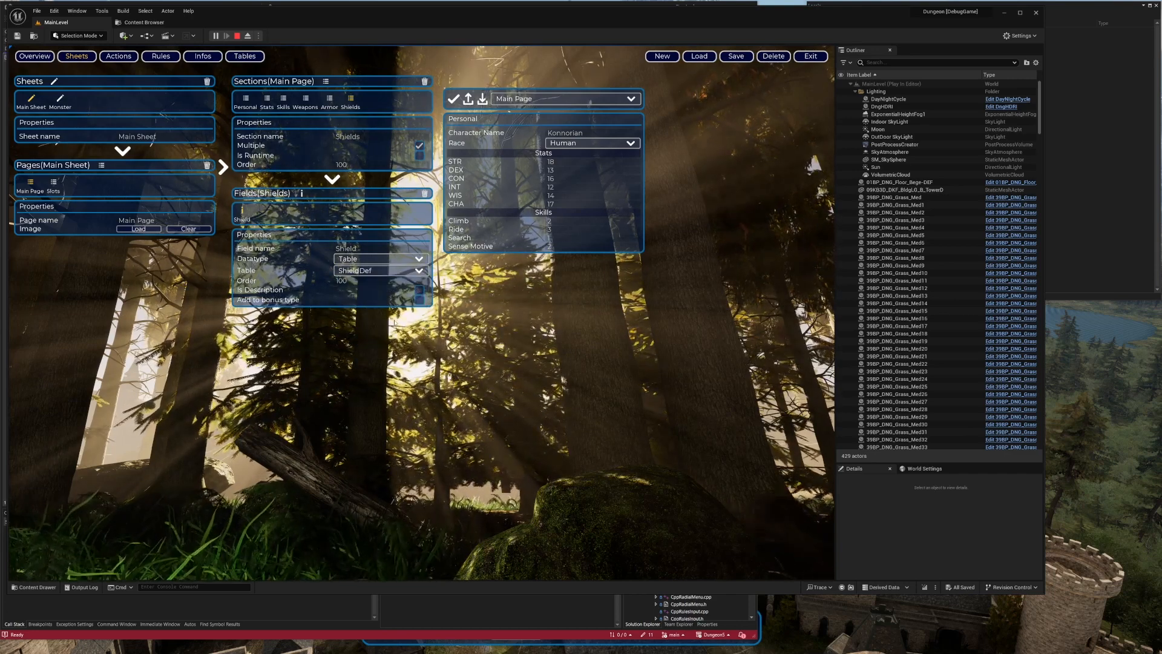
- Add a second field named Bonus to the Shields section
{"action": "left_click", "coordinate": [301, 193]}
{"action": "type", "text": "Bonu"}
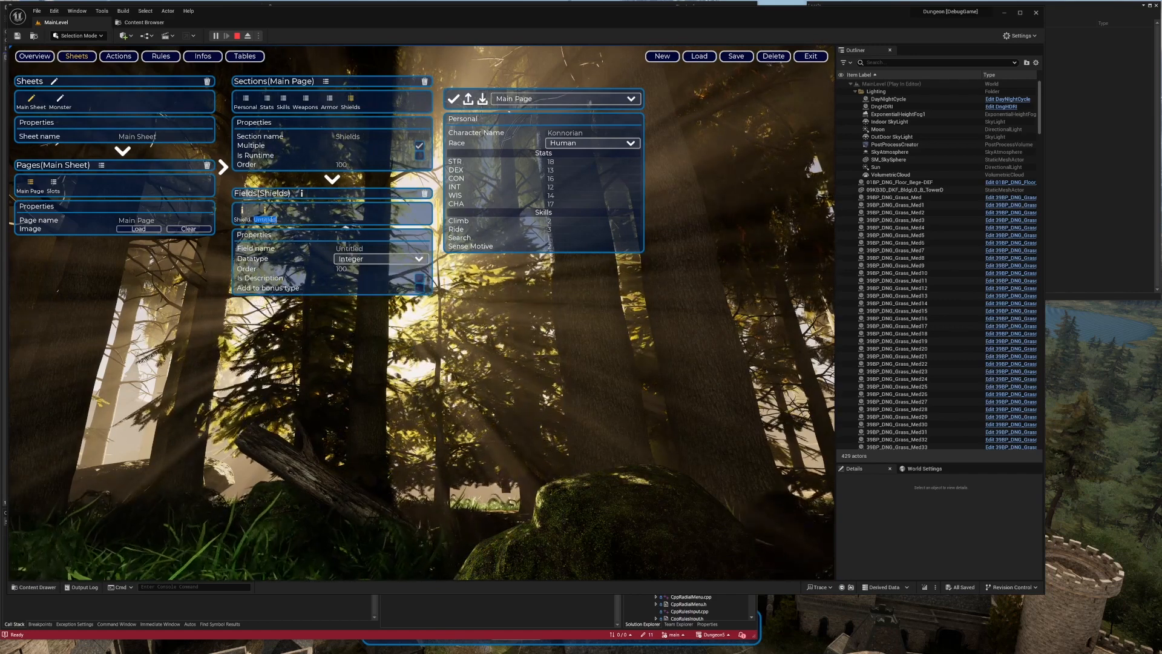
{"action": "type", "text": "s"}
{"action": "key", "text": "Return"}
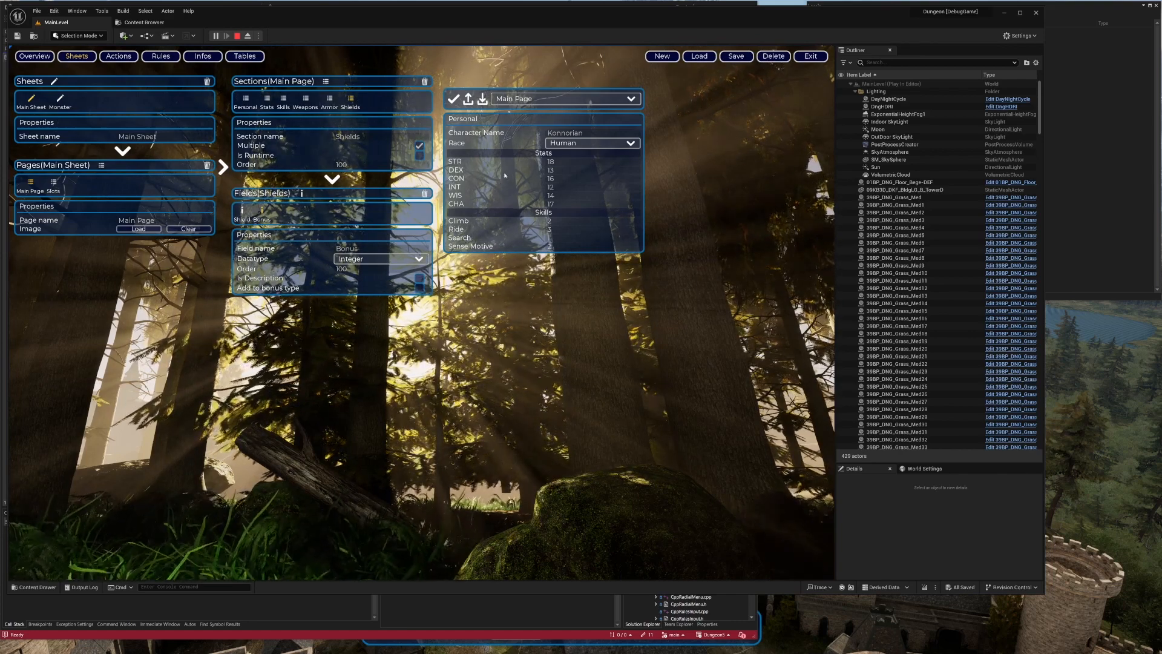
- Display the Armor page in the character preview and add an entry with its armor set to Chainmail
{"action": "left_click", "coordinate": [524, 99]}
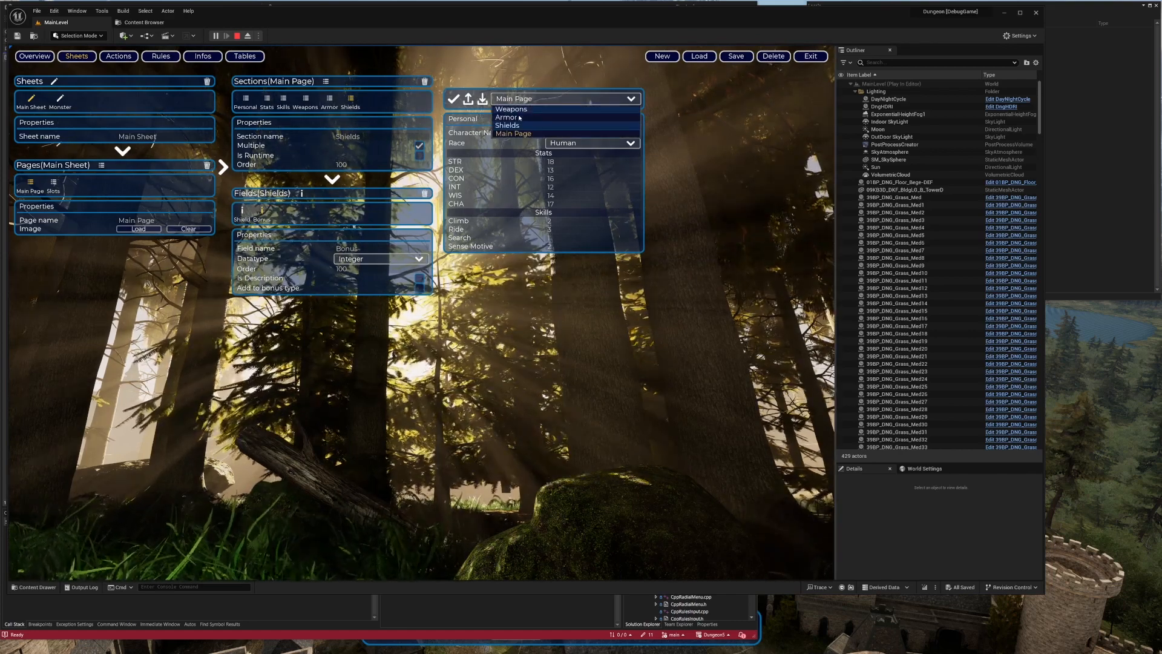
{"action": "left_click", "coordinate": [519, 118]}
{"action": "left_click", "coordinate": [453, 123]}
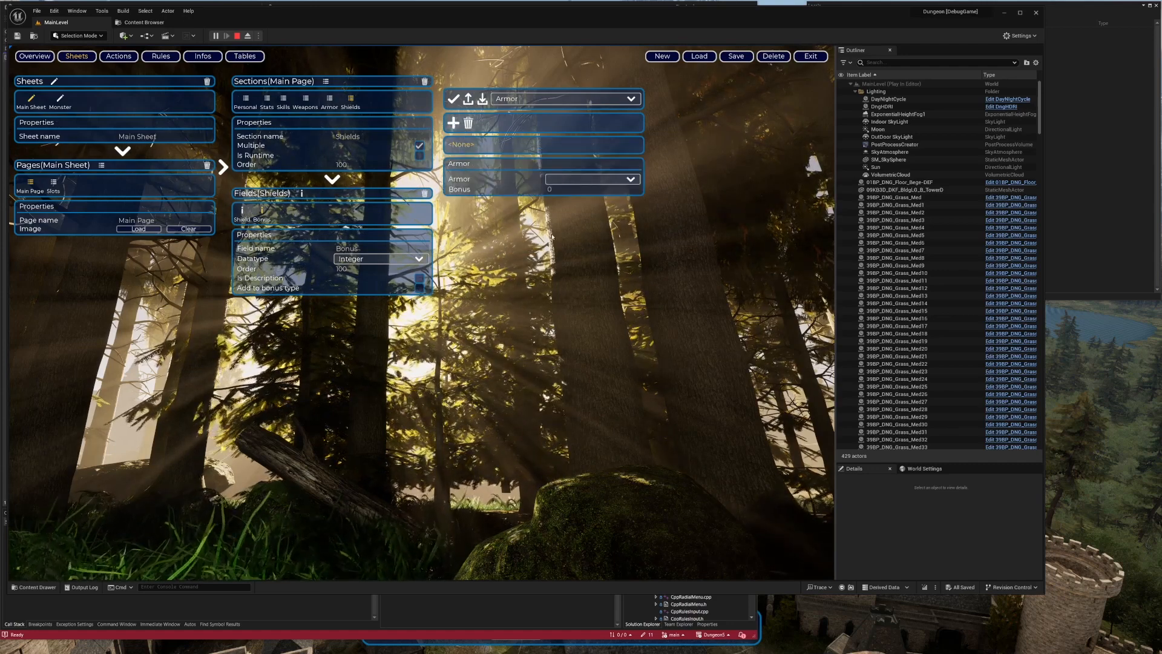
{"action": "left_click", "coordinate": [585, 179]}
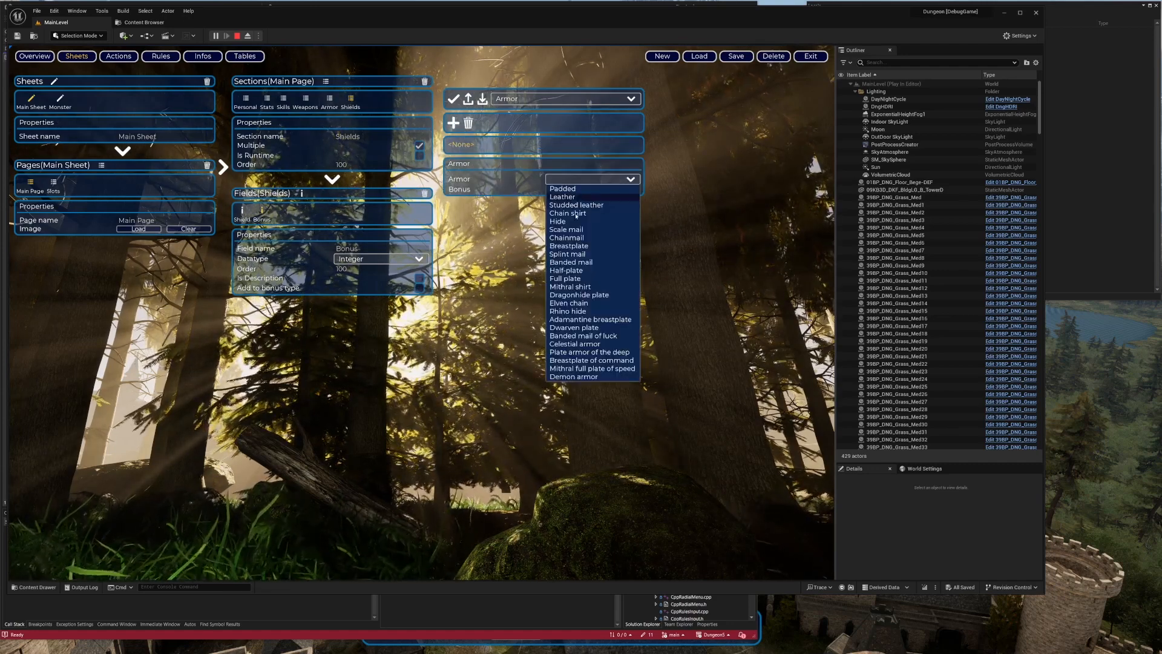
{"action": "left_click", "coordinate": [574, 238]}
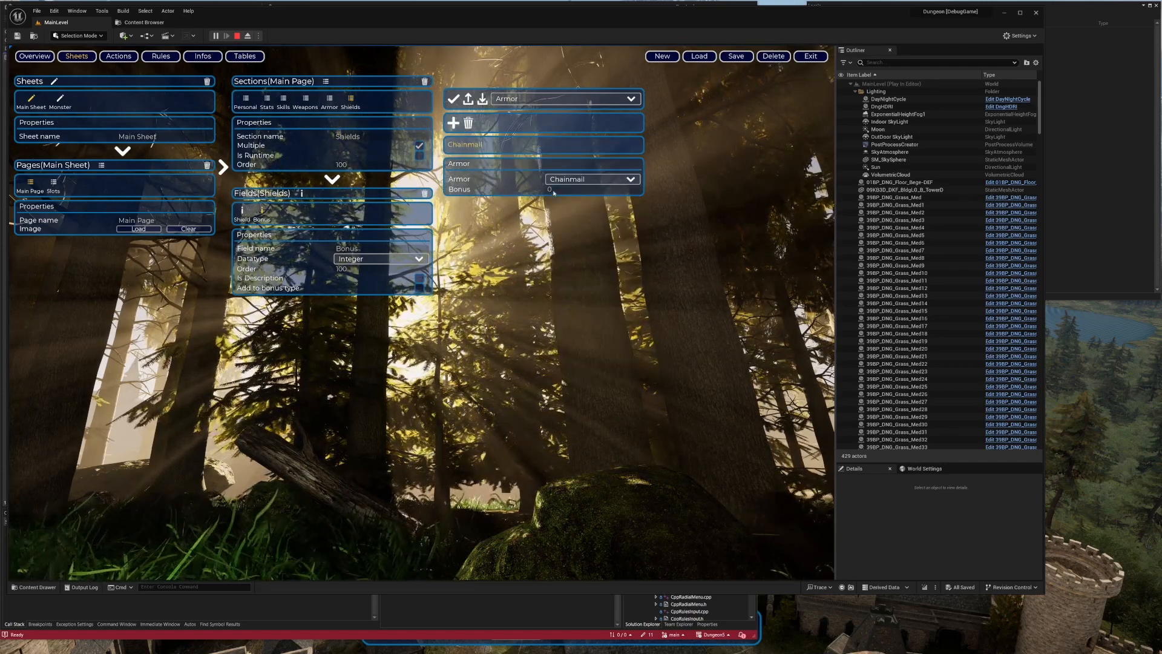
- Add a second armor entry set to Breastplate with a bonus of 2, and return to the Chainmail entry
{"action": "left_click", "coordinate": [454, 122]}
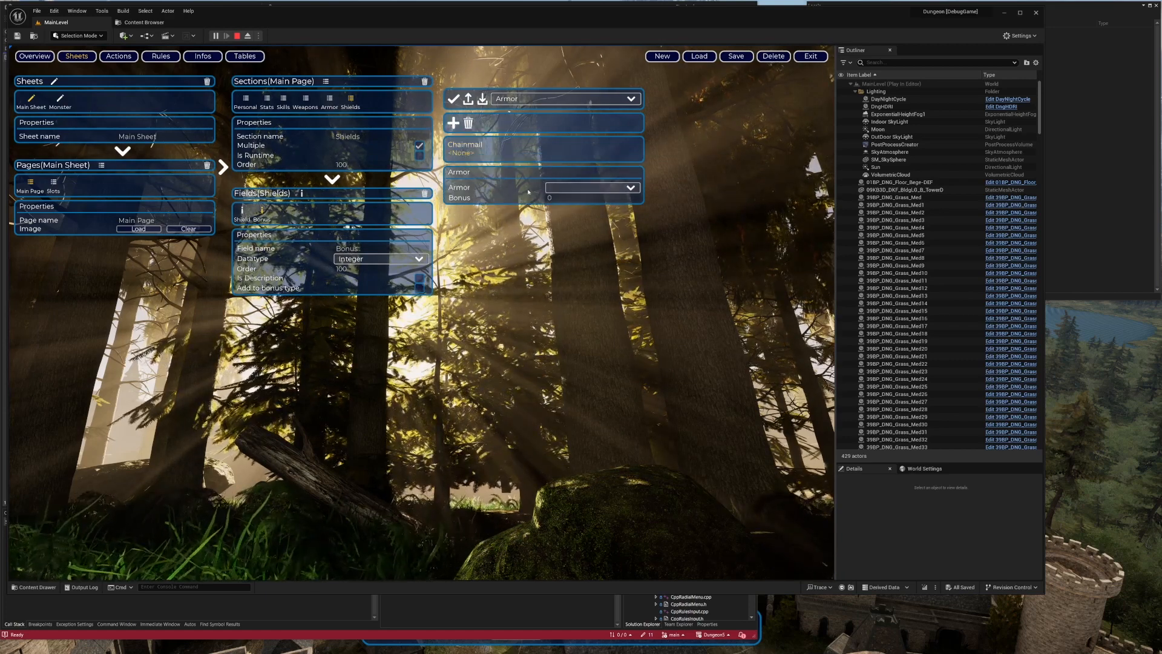
{"action": "left_click", "coordinate": [567, 188]}
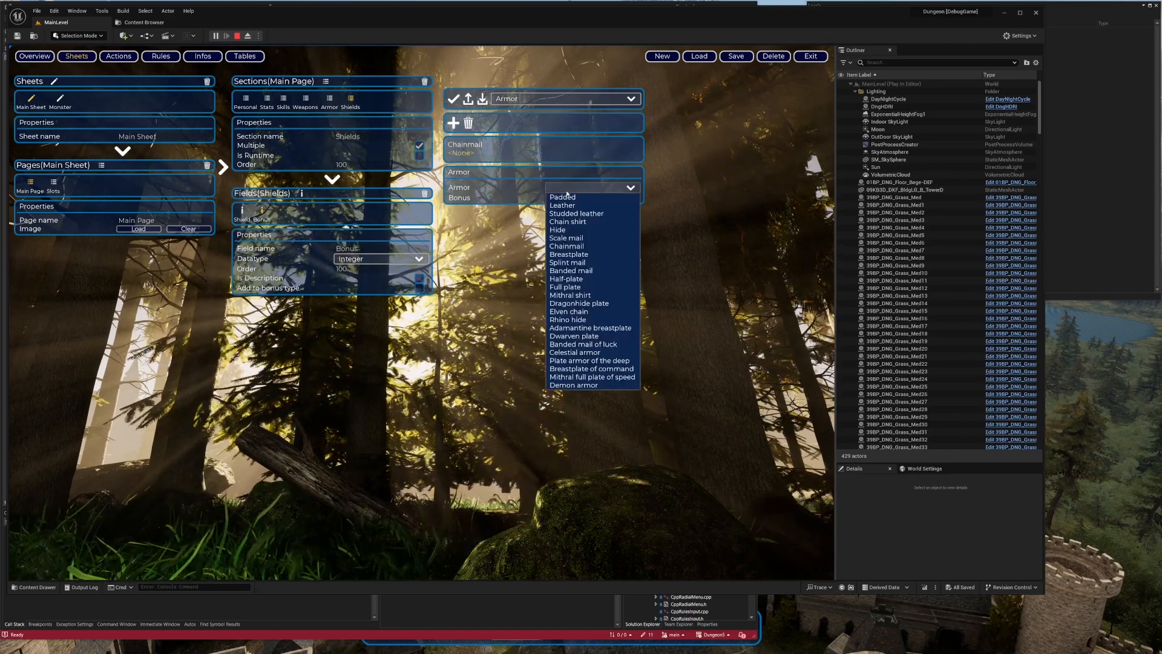
{"action": "left_click", "coordinate": [569, 241]}
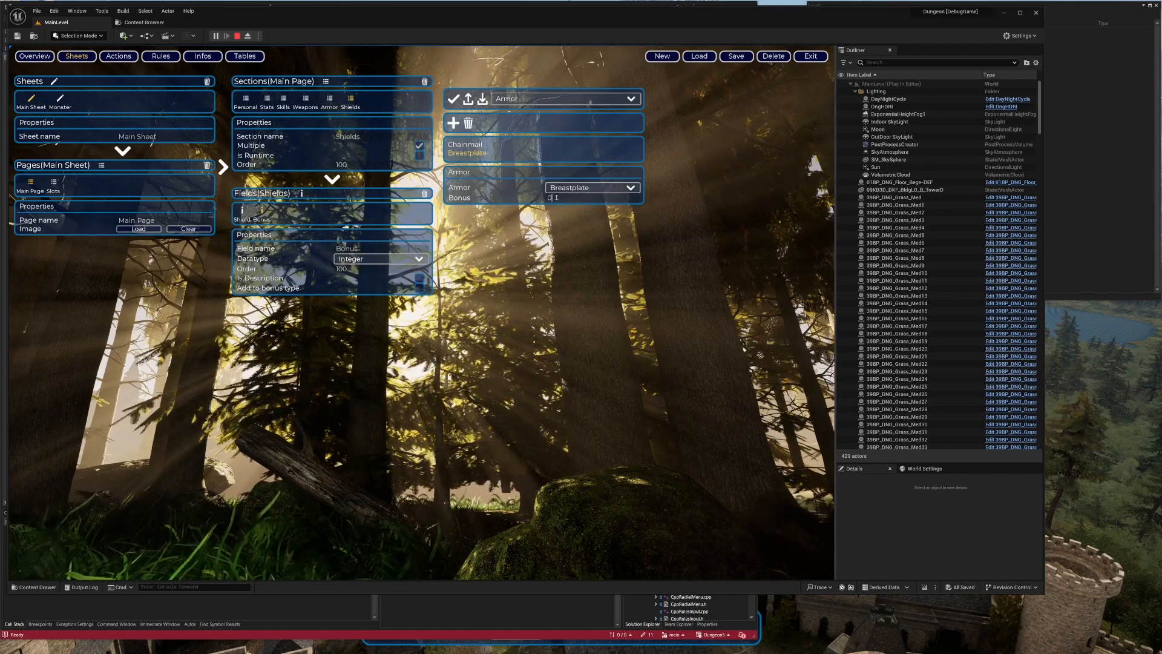
{"action": "left_click_drag", "start_coordinate": [557, 197], "coordinate": [545, 198]}
{"action": "type", "text": "2"}
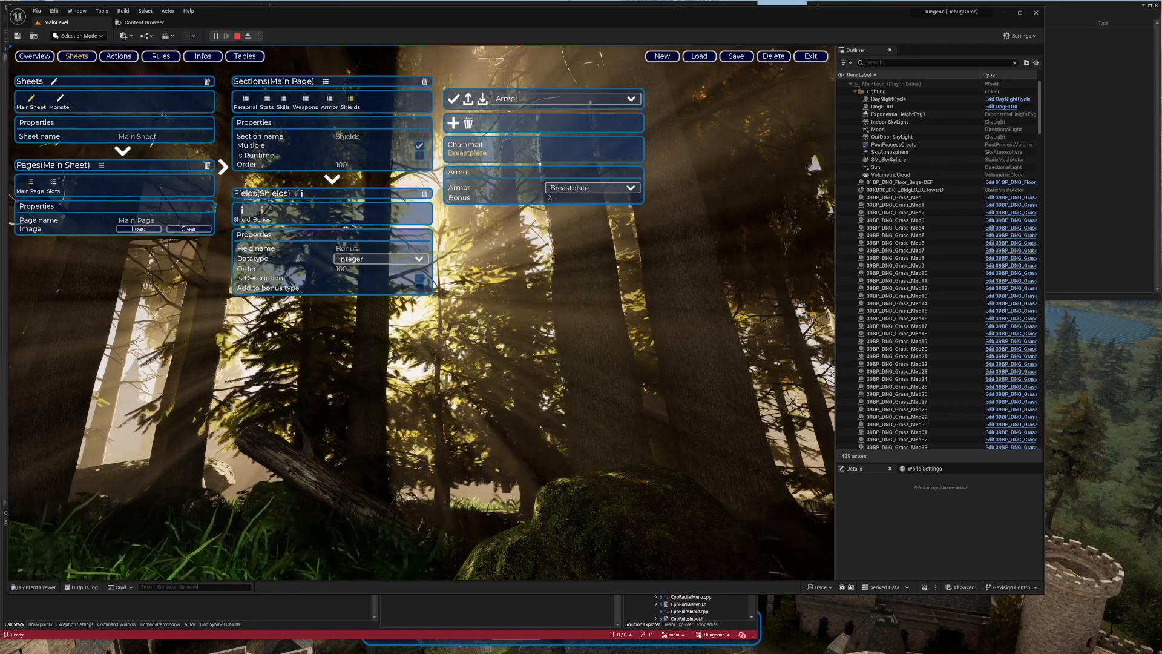
{"action": "left_click", "coordinate": [470, 146]}
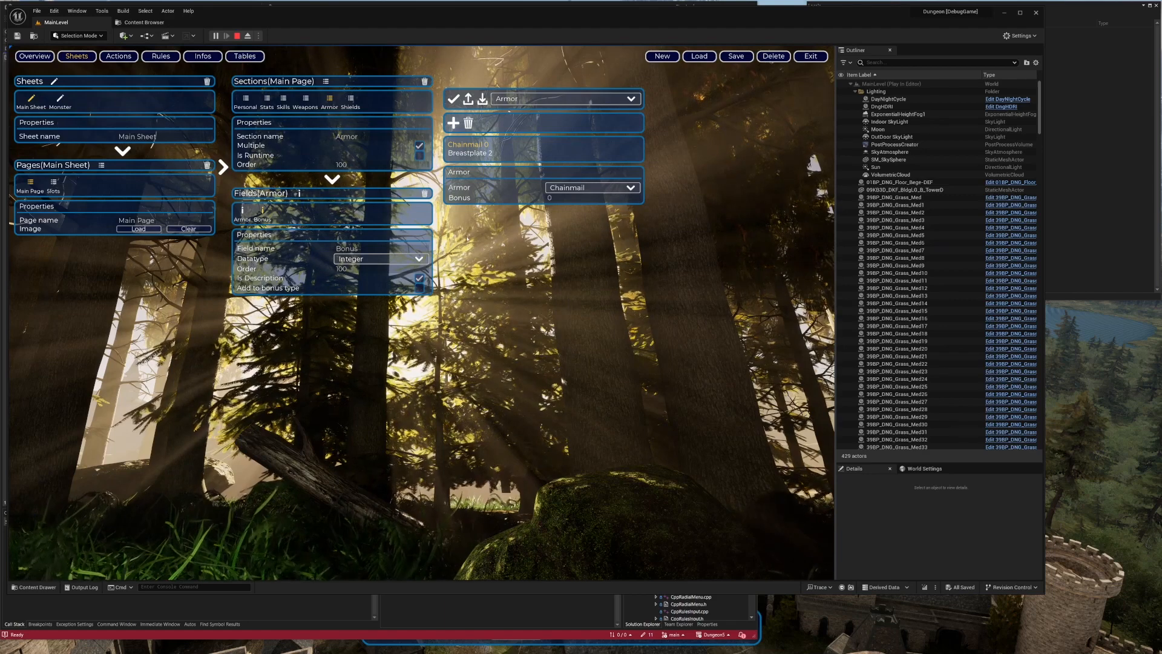
- Display the Shields page in the character preview and set its first entry's shield to Buckler
{"action": "left_click", "coordinate": [526, 99]}
{"action": "left_click", "coordinate": [526, 125]}
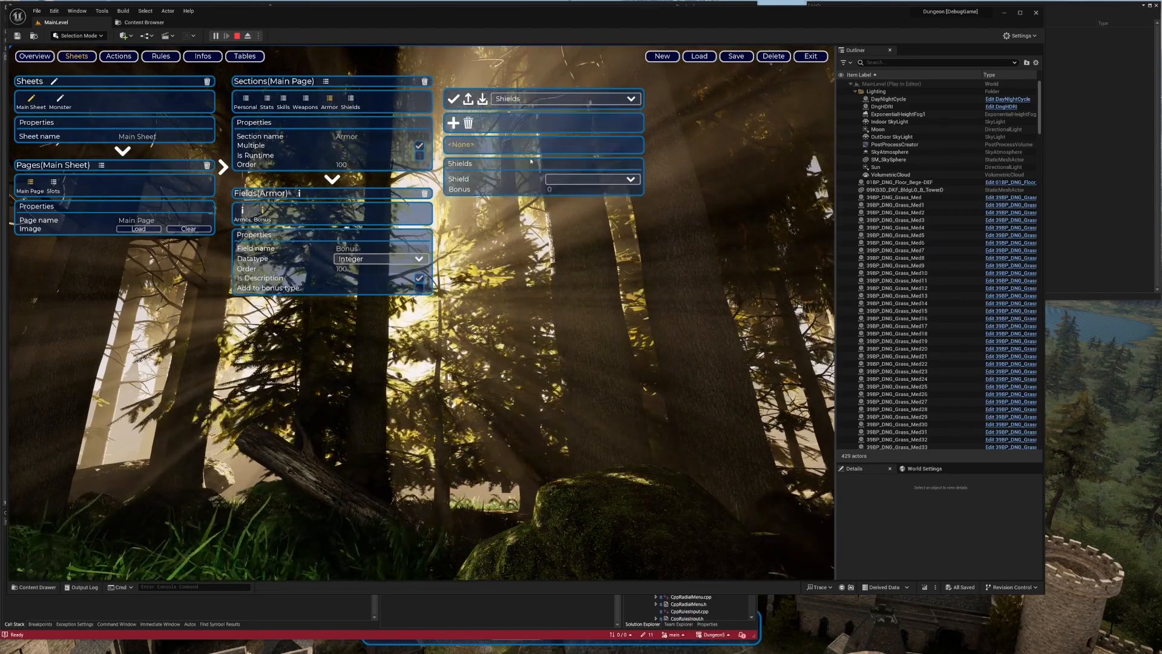
{"action": "left_click", "coordinate": [575, 180]}
{"action": "left_click", "coordinate": [575, 189]}
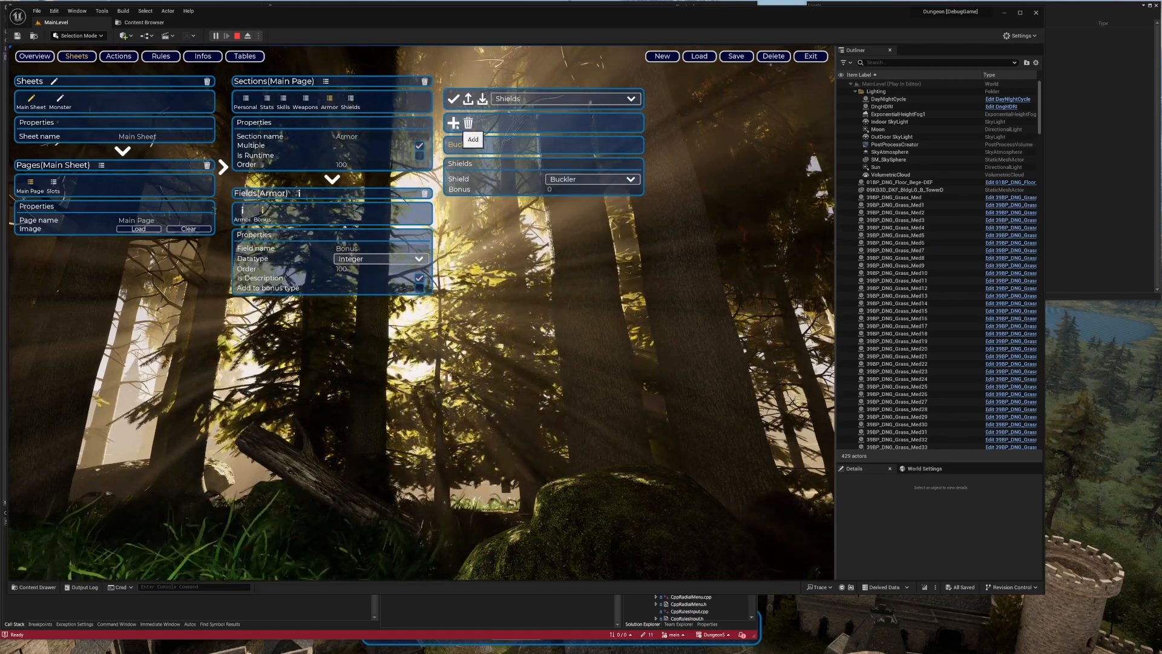
- Add a second shield entry set to Shield tower with a bonus of 3
{"action": "left_click", "coordinate": [453, 123]}
{"action": "left_click", "coordinate": [593, 187]}
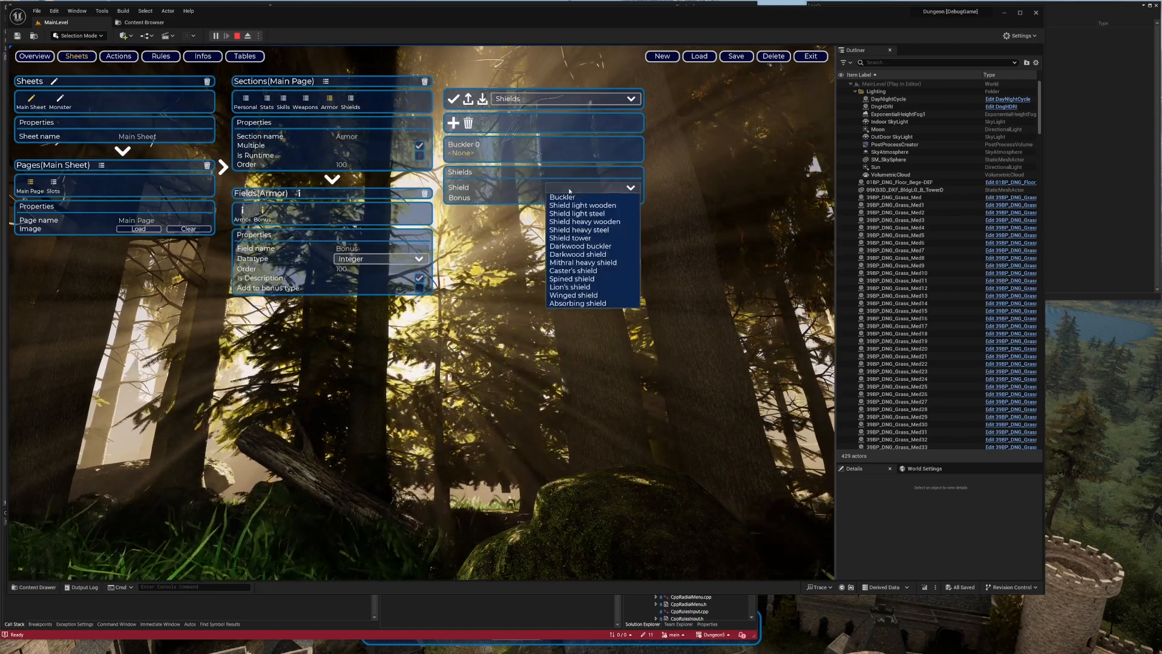
{"action": "left_click", "coordinate": [572, 237]}
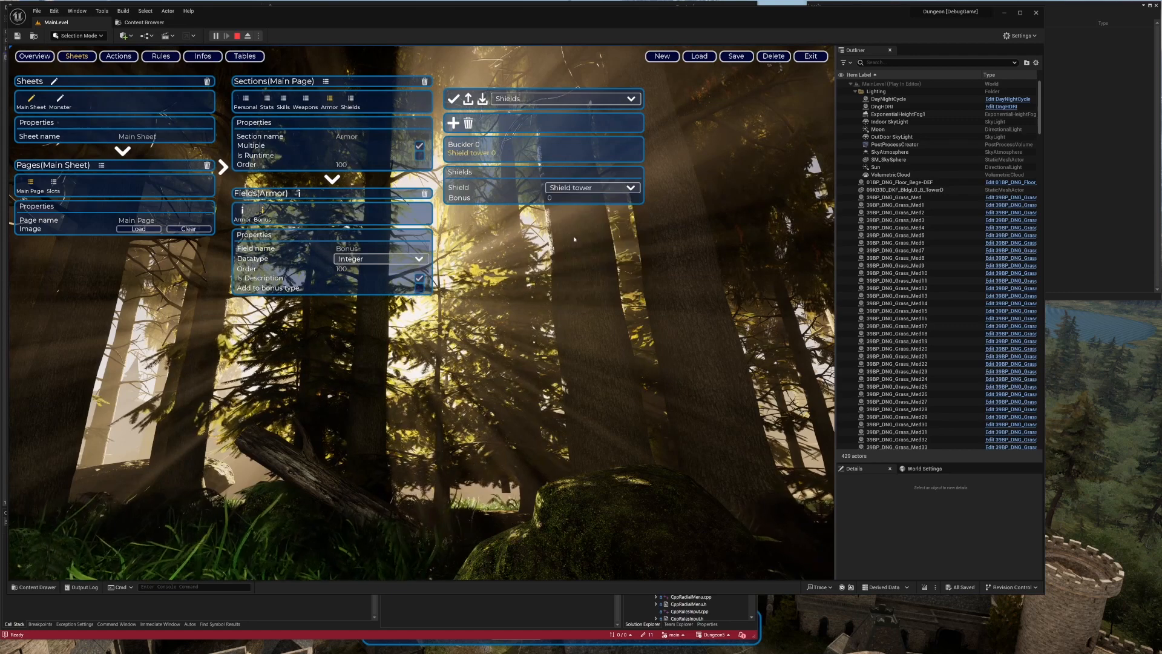
{"action": "left_click", "coordinate": [550, 198]}
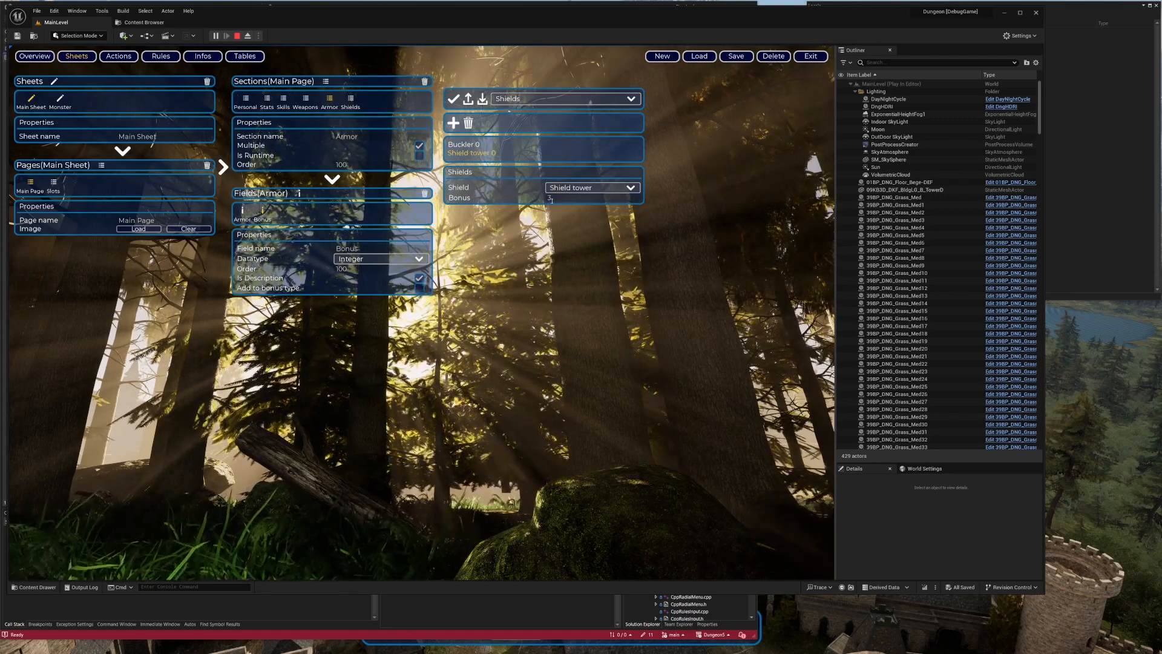
{"action": "type", "text": "3"}
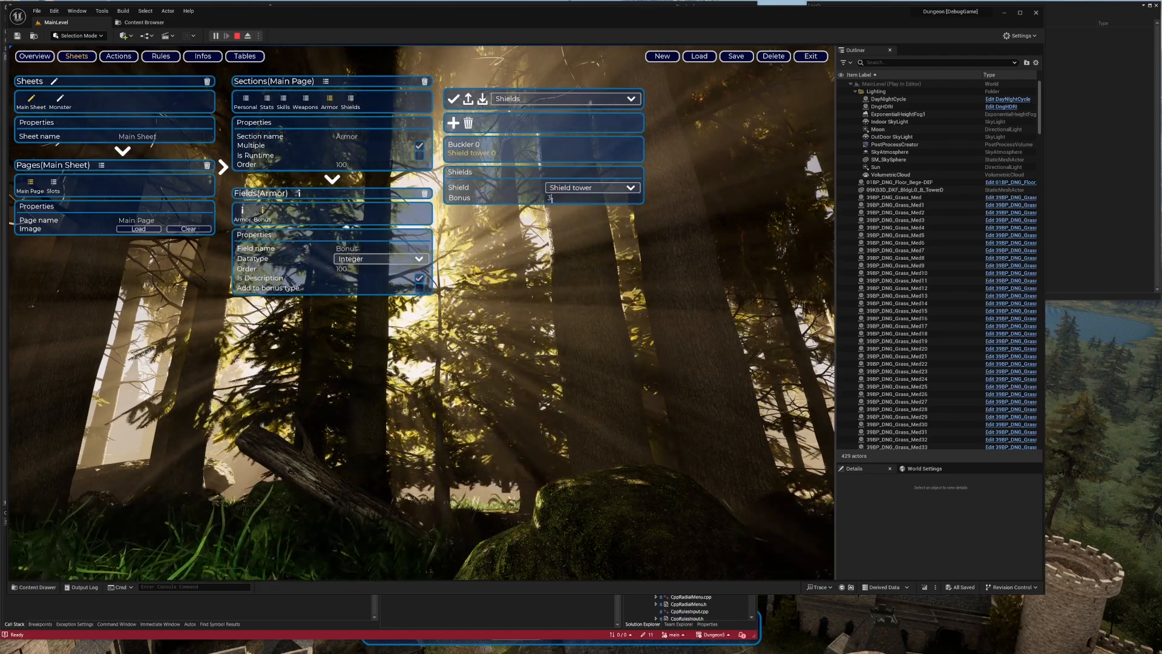
- Refresh the first shield entry's label by changing its shield to Shield light wooden and back to Buckler
{"action": "left_click", "coordinate": [472, 144]}
{"action": "left_click", "coordinate": [477, 153]}
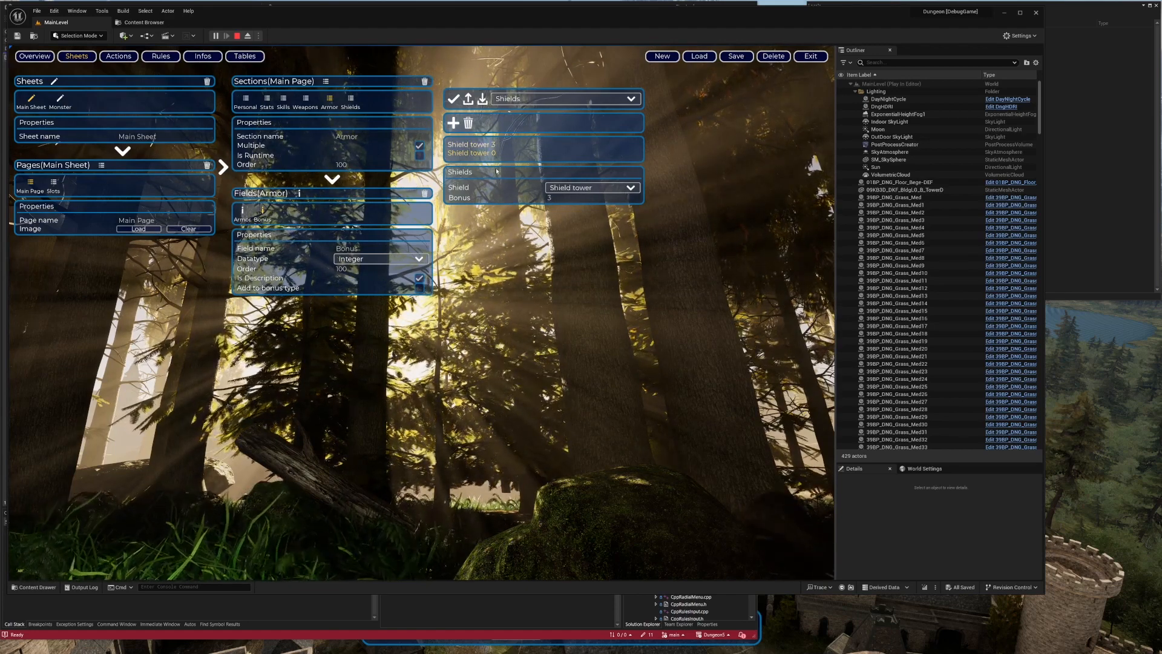
{"action": "left_click", "coordinate": [471, 145]}
{"action": "left_click", "coordinate": [590, 188]}
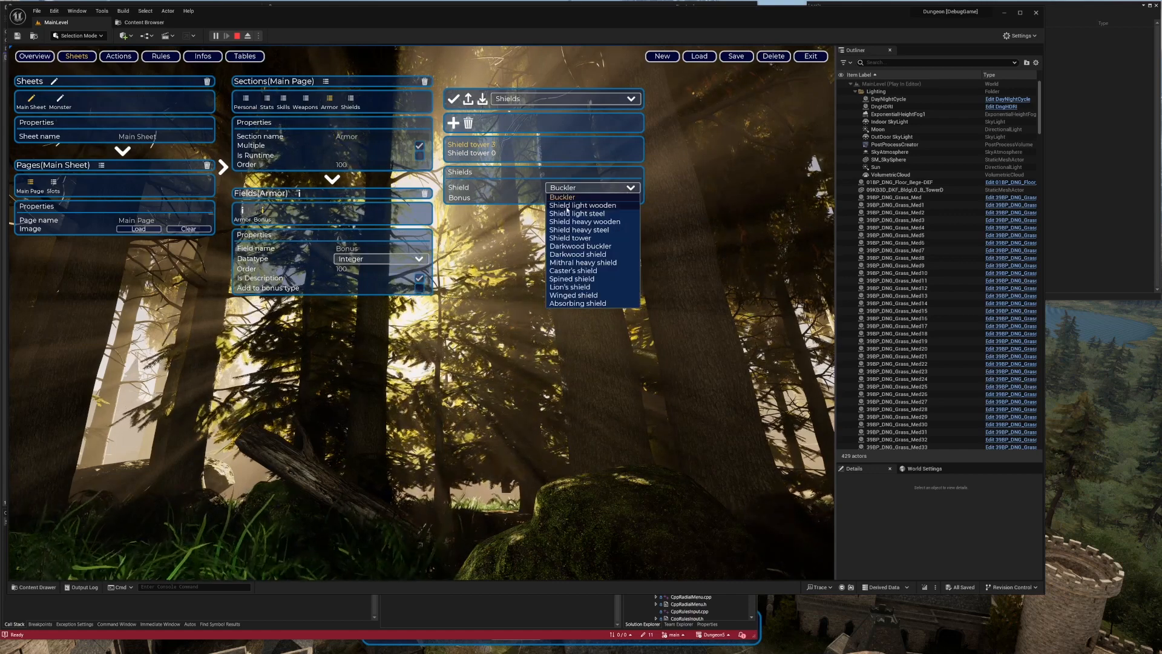
{"action": "left_click", "coordinate": [574, 205]}
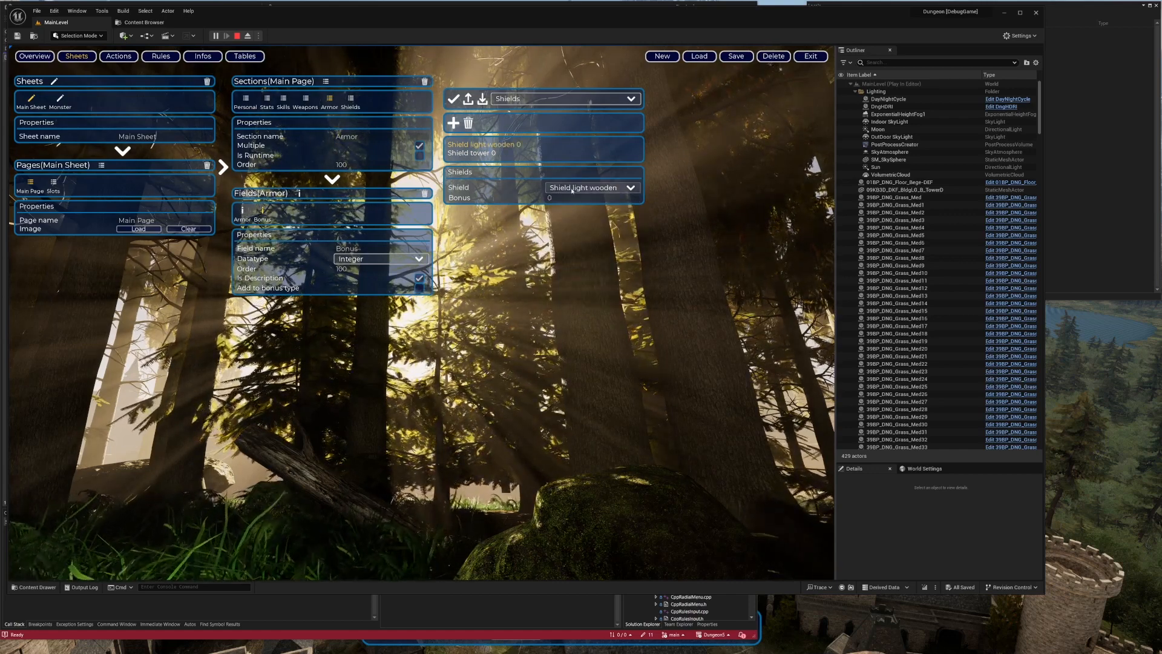
{"action": "left_click", "coordinate": [572, 190]}
{"action": "left_click", "coordinate": [571, 197]}
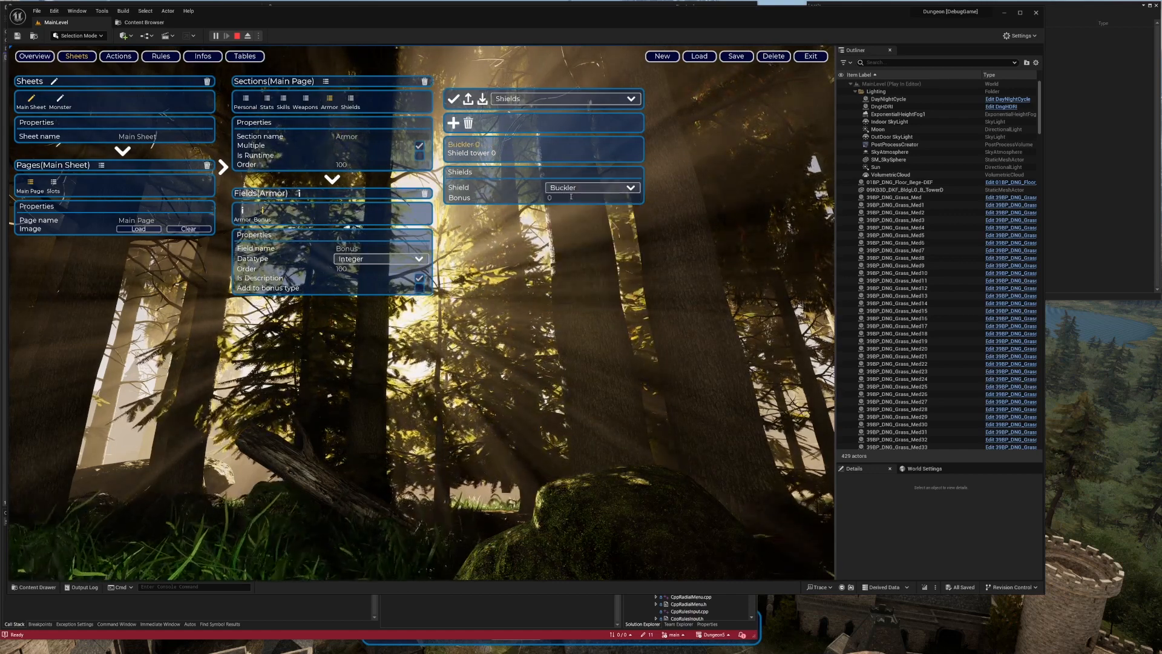
- Refresh the second shield entry's label by changing its shield to Shield light wooden and back to Shield tower
{"action": "left_click", "coordinate": [471, 154]}
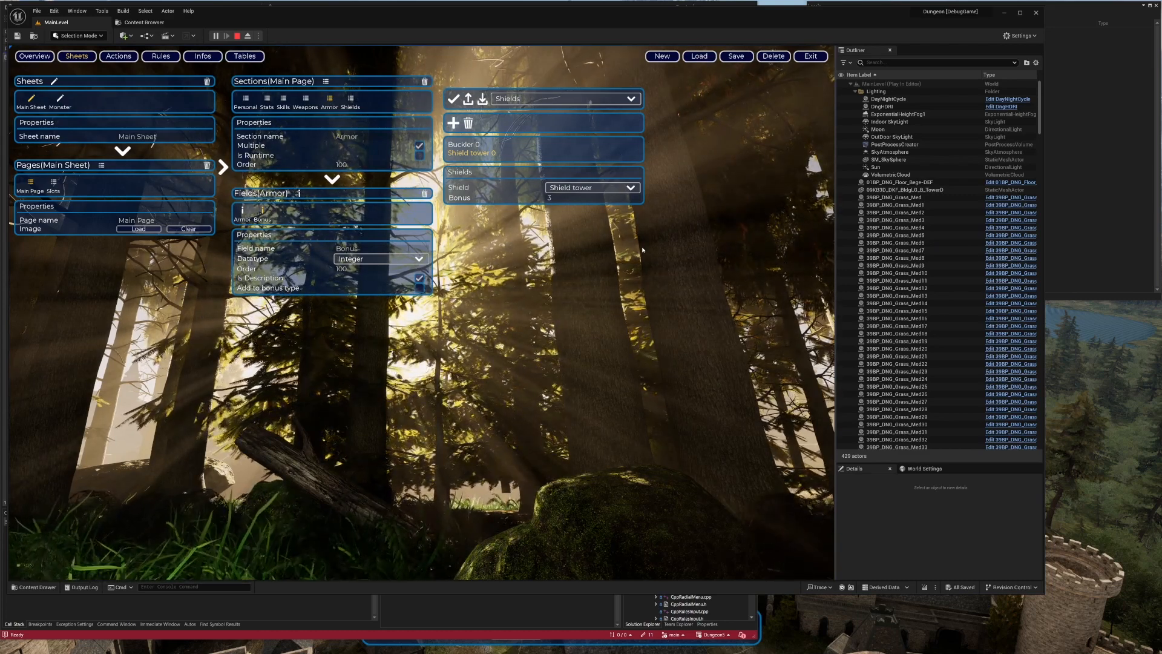
{"action": "left_click", "coordinate": [576, 189]}
{"action": "left_click", "coordinate": [576, 205]}
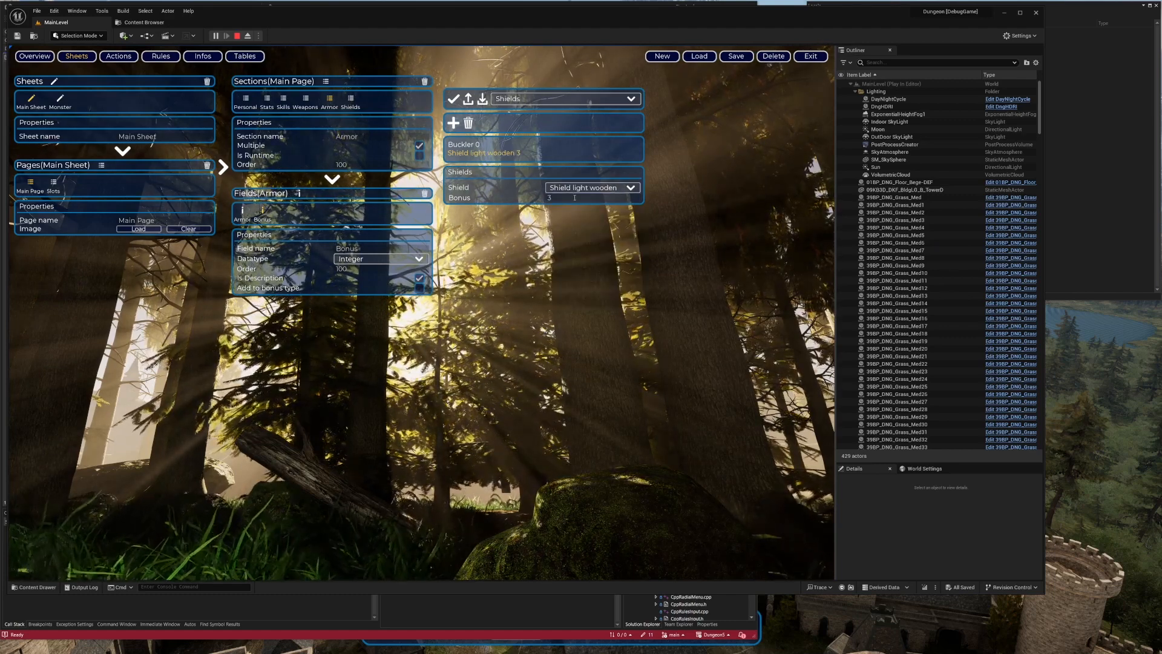
{"action": "left_click", "coordinate": [575, 188]}
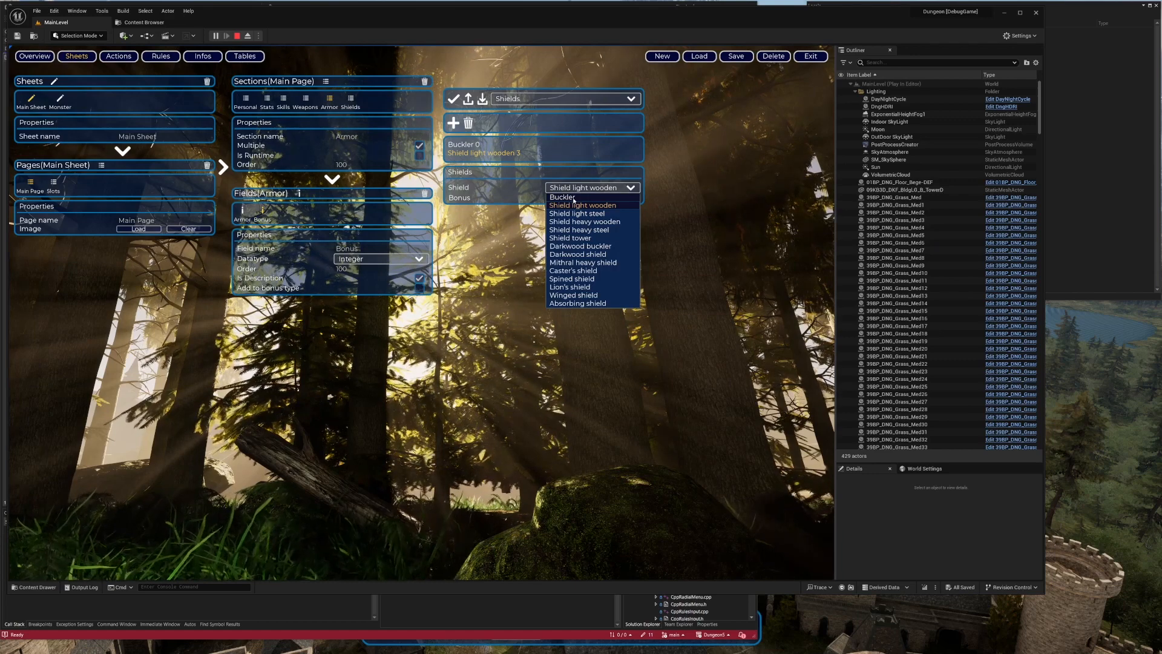
{"action": "left_click", "coordinate": [578, 239]}
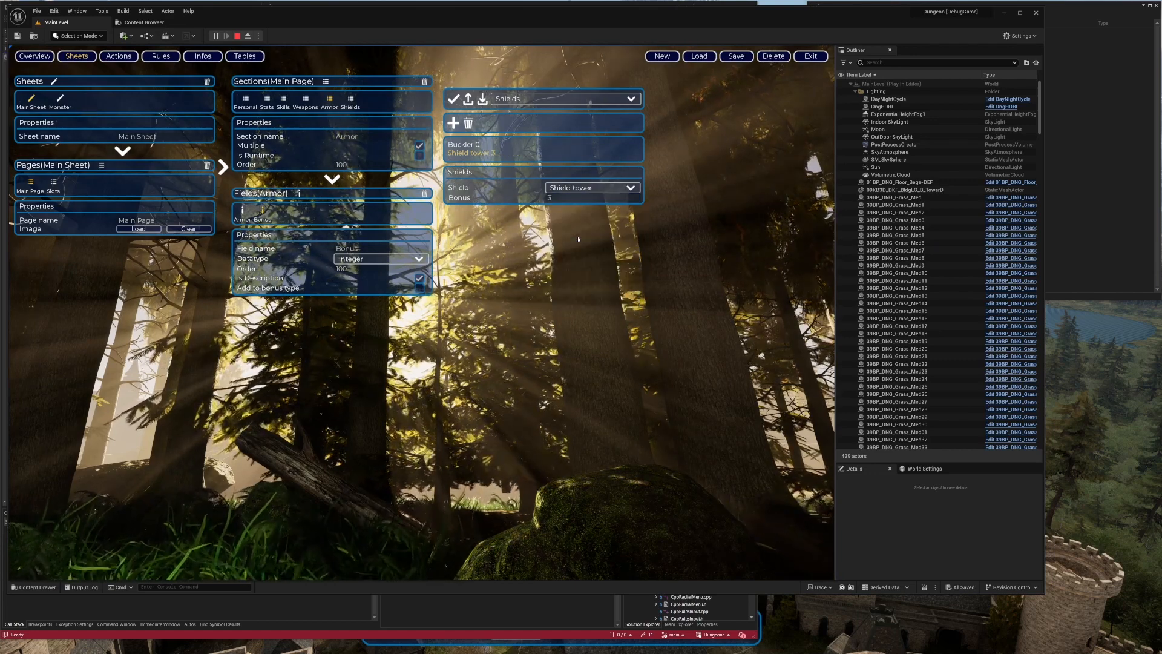
{"action": "left_click", "coordinate": [468, 145]}
{"action": "left_click", "coordinate": [471, 152]}
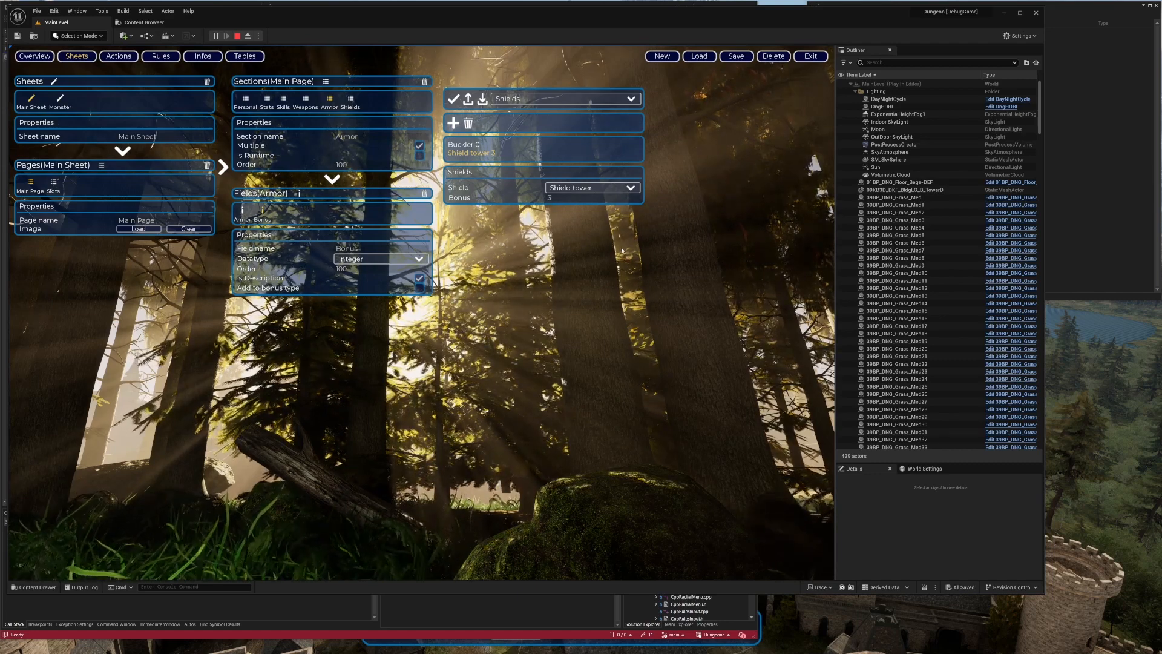
{"action": "left_click", "coordinate": [584, 190]}
{"action": "left_click", "coordinate": [587, 189]}
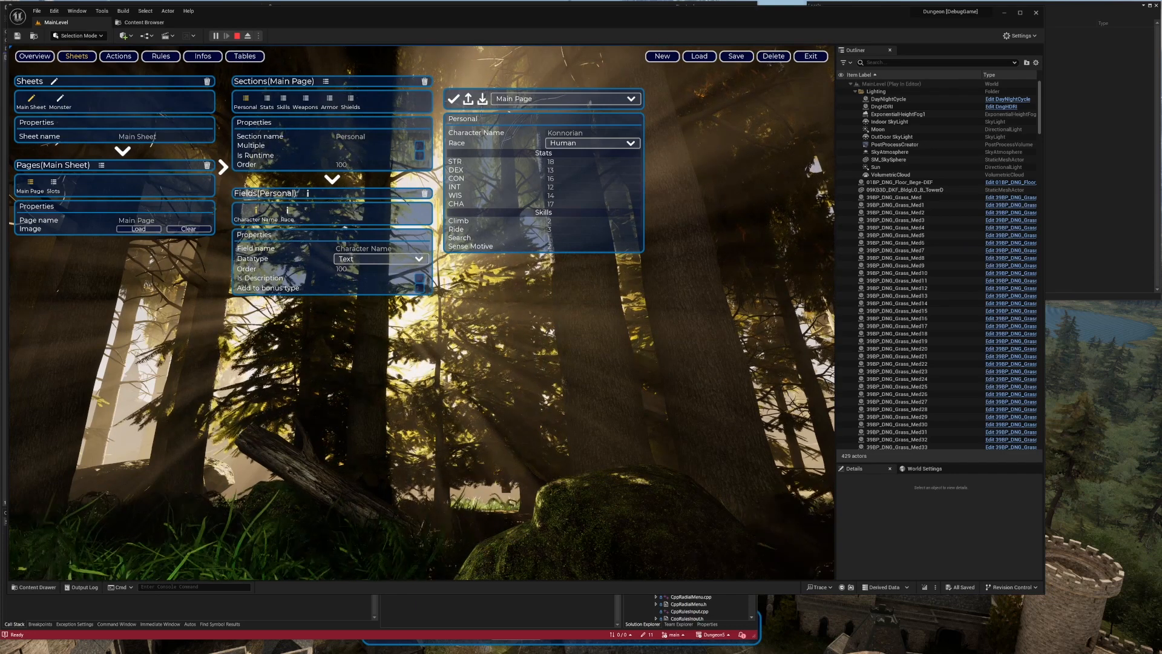
- Select the Slots page of the Main Sheet and add a new section to it
{"action": "left_click", "coordinate": [54, 183]}
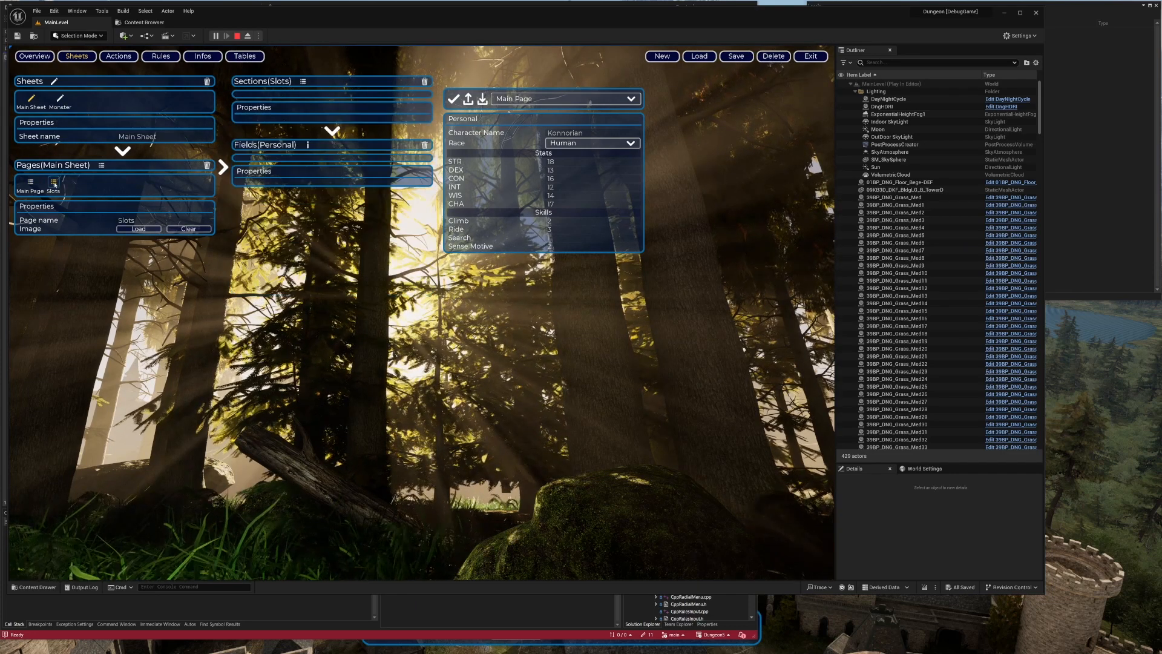
{"action": "left_click", "coordinate": [304, 82]}
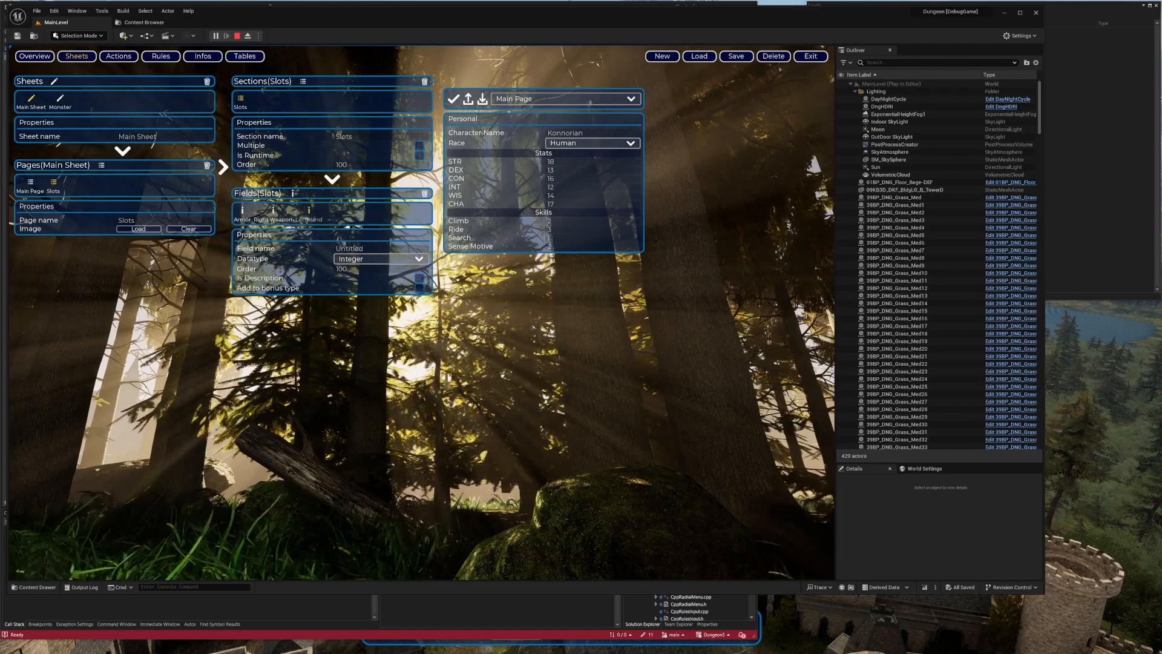
- Set the Left Hand field's datatype to Section Slot, linked to the Weapons section
{"action": "left_click", "coordinate": [378, 259]}
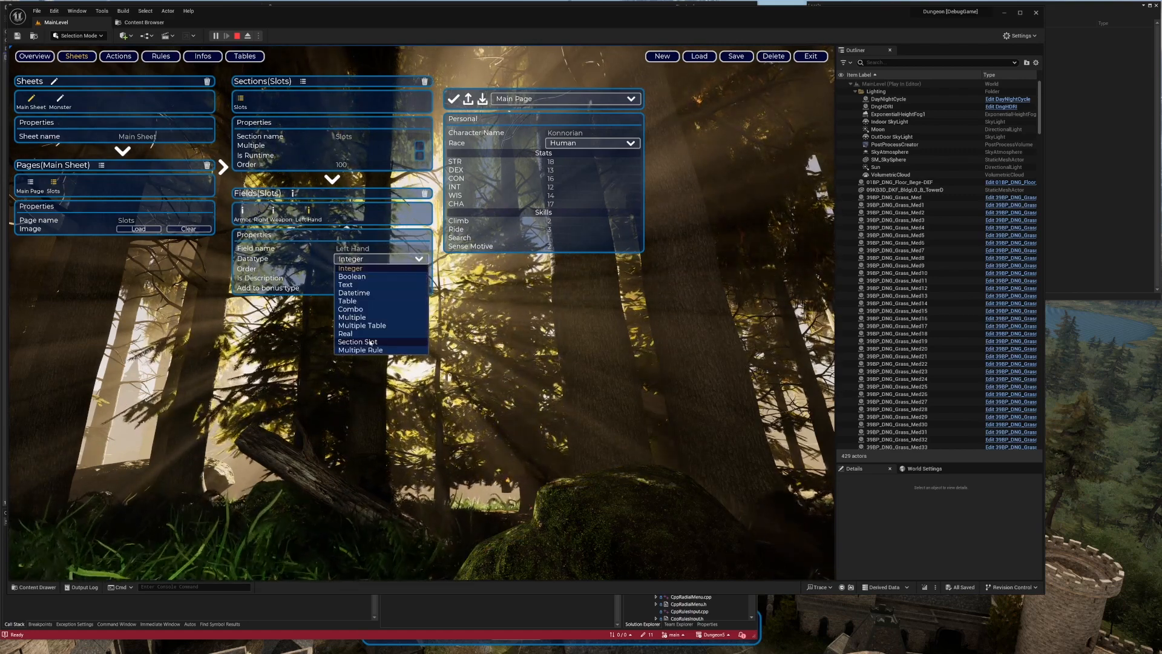
{"action": "left_click", "coordinate": [370, 342]}
{"action": "left_click", "coordinate": [369, 270]}
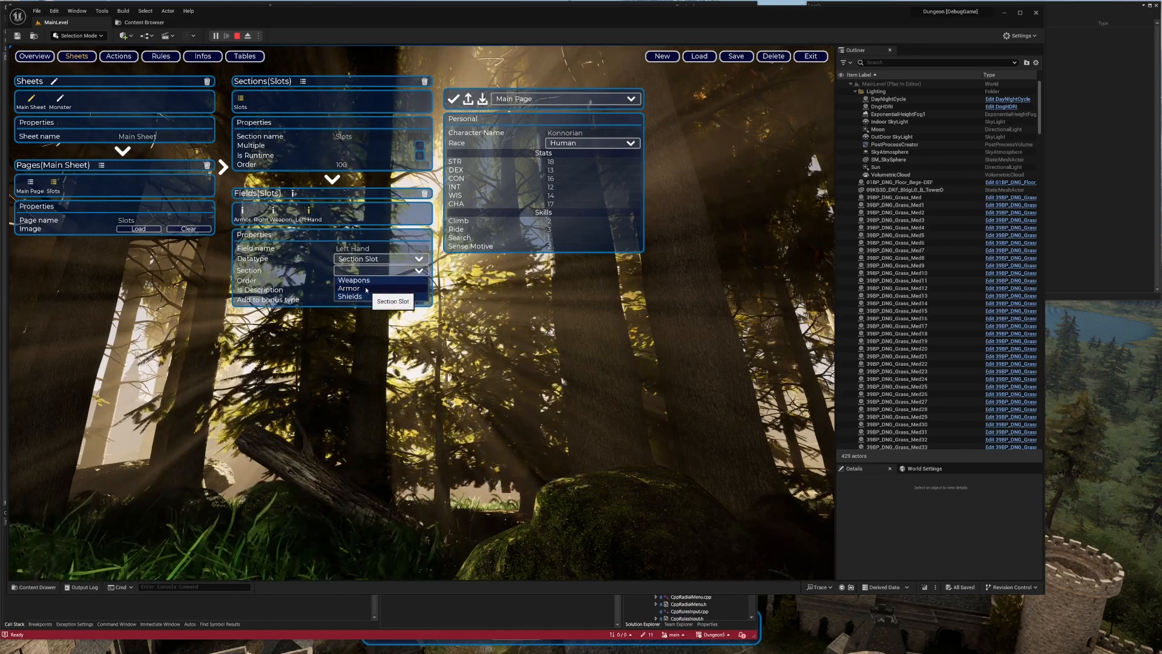
{"action": "left_click", "coordinate": [366, 280]}
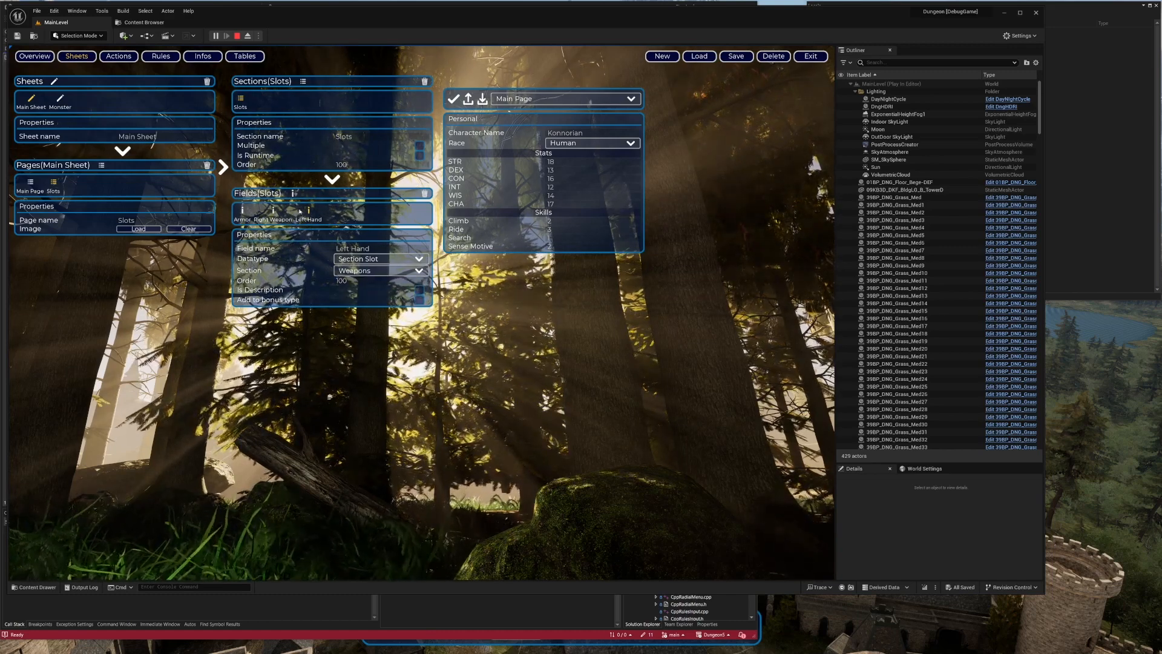
- Name the new field in the Slots section Shield and set its datatype to Section Slot, linked to the Shields section
{"action": "left_click", "coordinate": [339, 212]}
{"action": "double_click", "coordinate": [342, 219]}
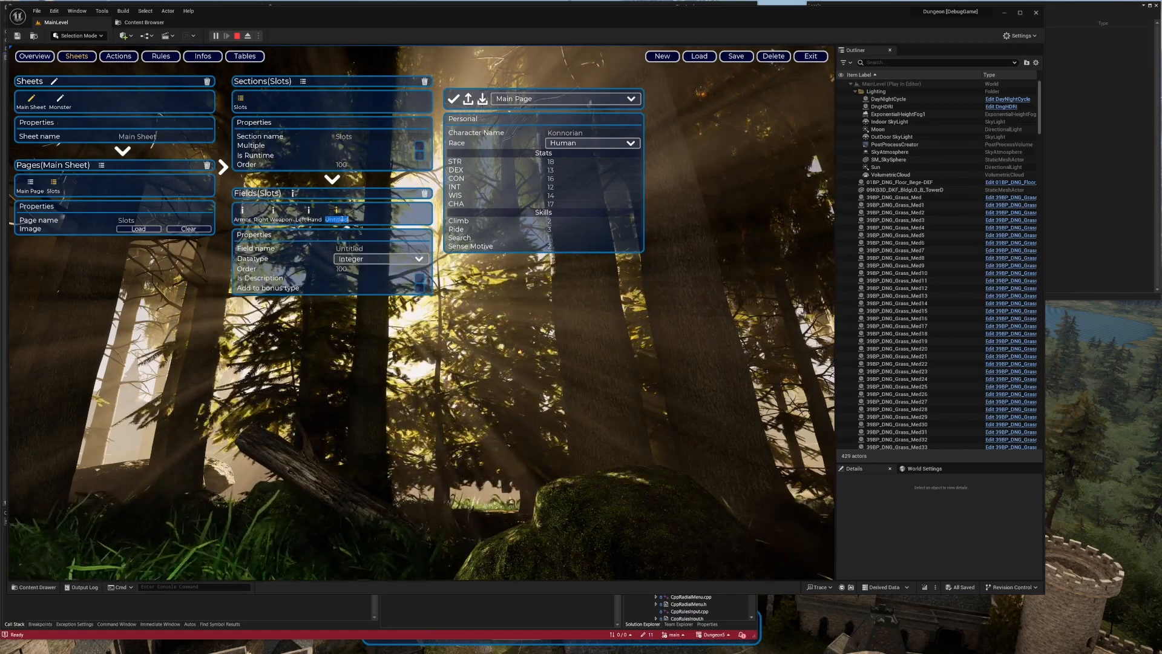
{"action": "type", "text": "Shie"}
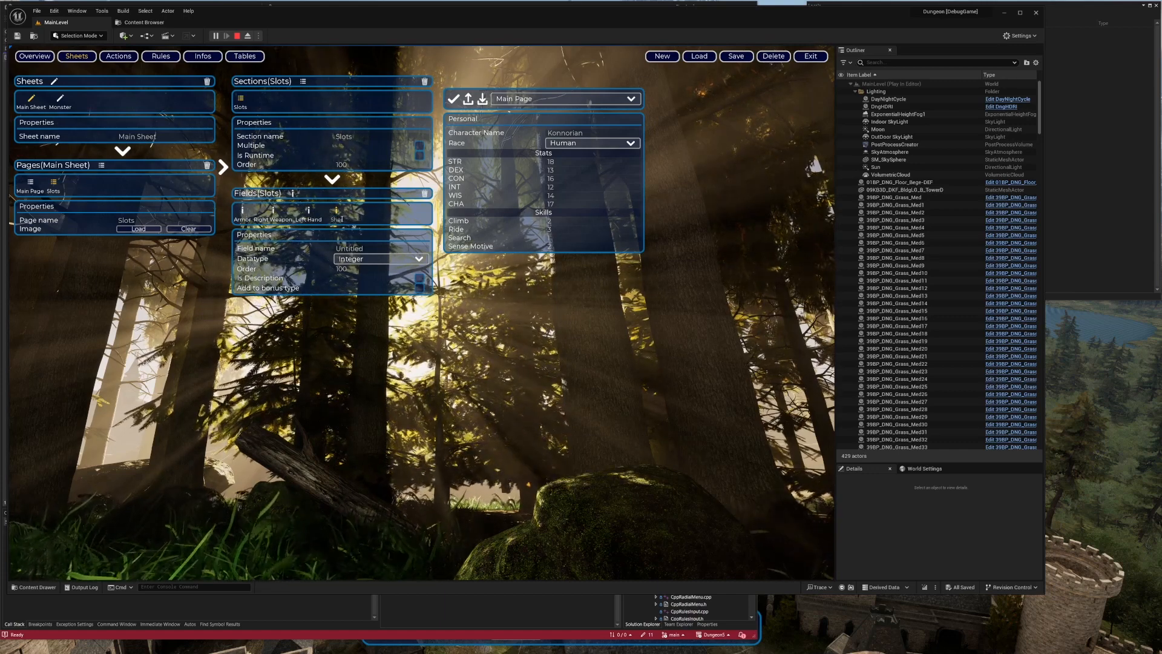
{"action": "type", "text": "ld"}
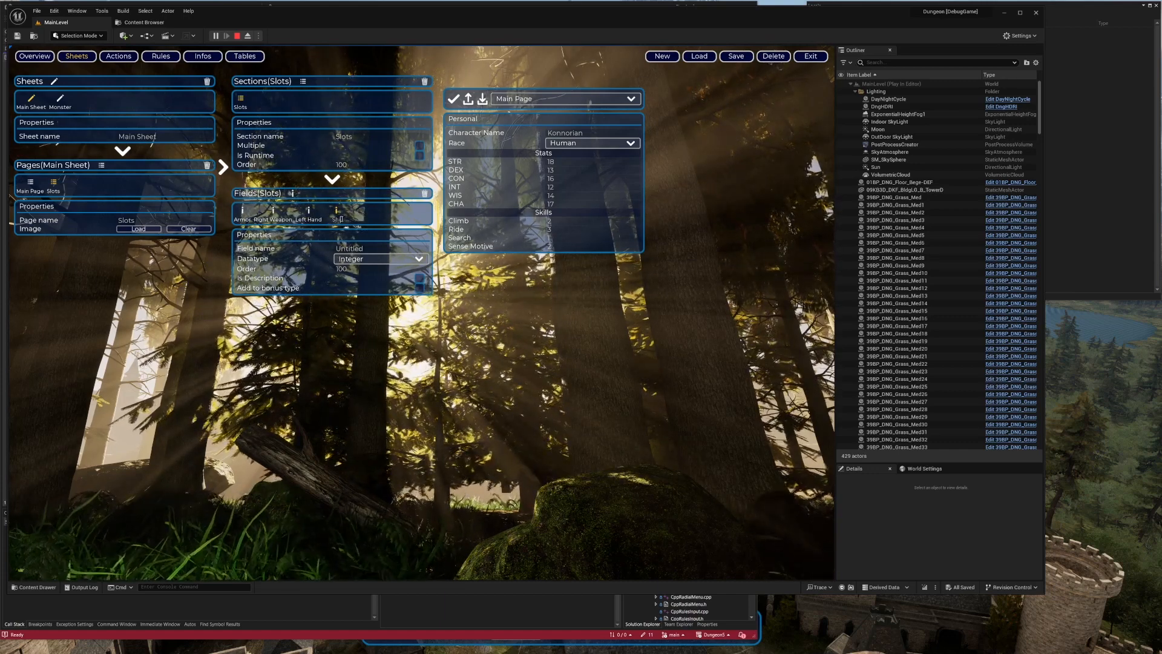
{"action": "key", "text": "Return"}
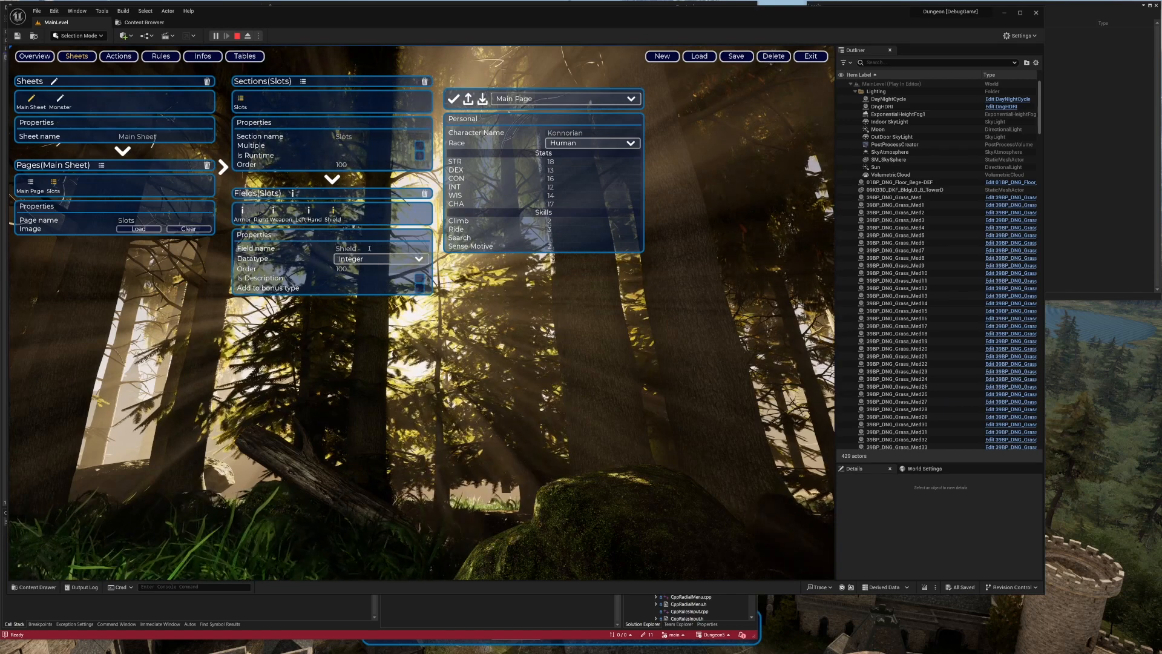
{"action": "left_click", "coordinate": [378, 259]}
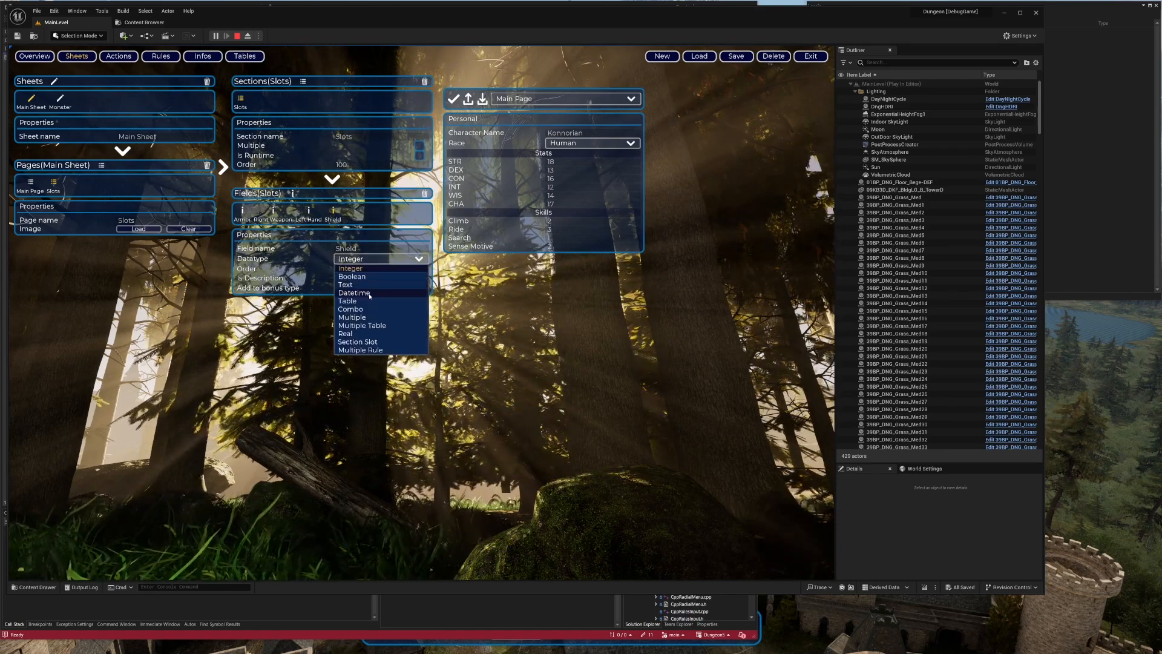
{"action": "left_click", "coordinate": [366, 342]}
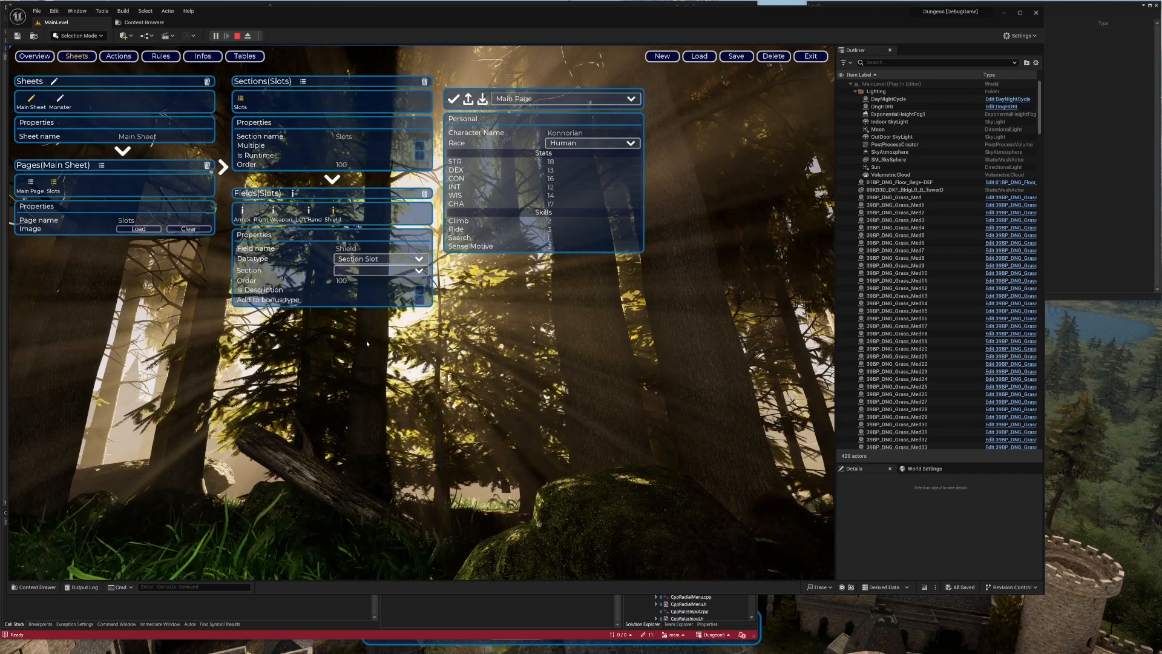
{"action": "left_click", "coordinate": [372, 270]}
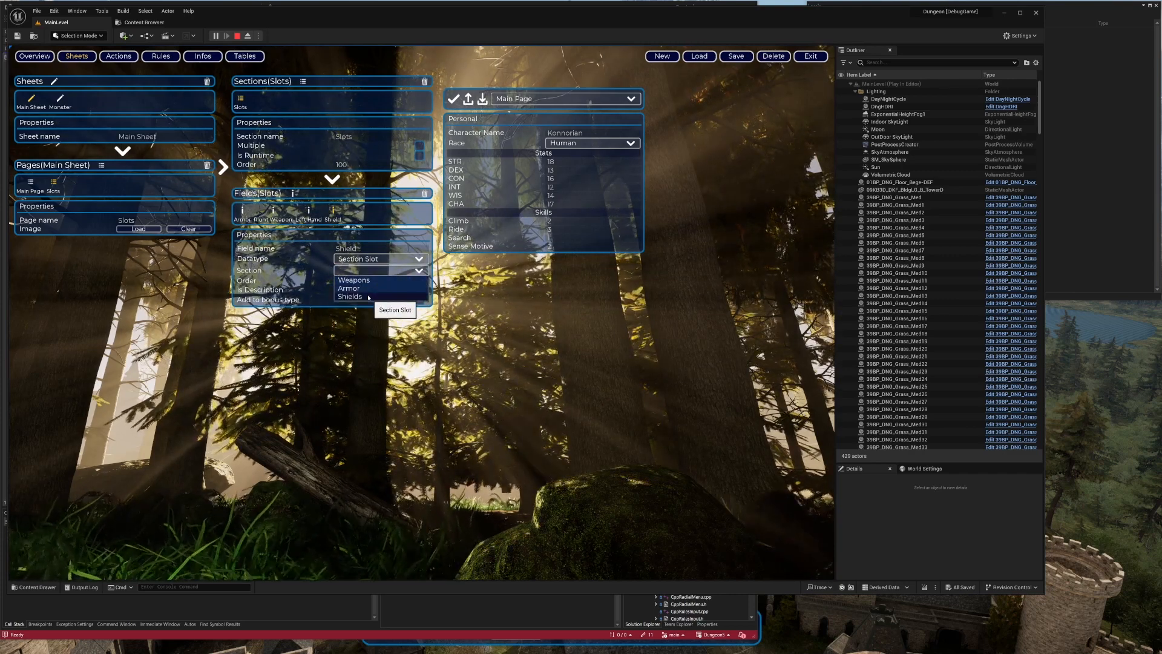
- Display the Slots page in the character preview
{"action": "left_click", "coordinate": [538, 99]}
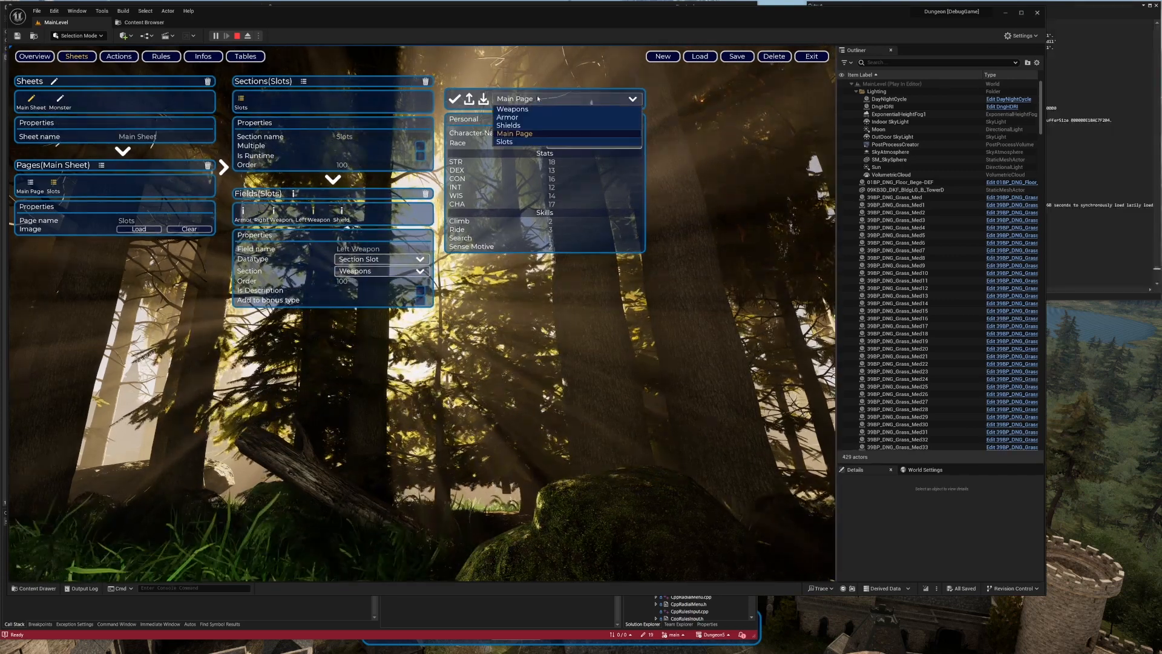
{"action": "left_click", "coordinate": [519, 142]}
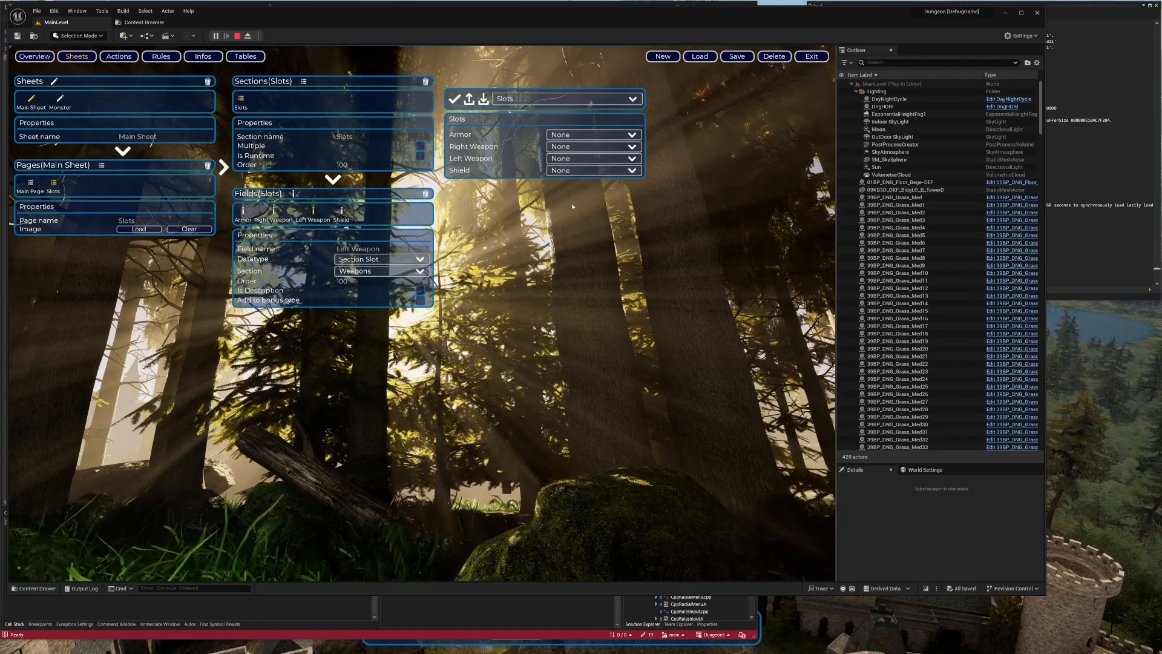
- In the Slots preview, equip Breastplate 2 as Armor, Buckler 0 as Shield and Compassion as Right Weapon
{"action": "left_click", "coordinate": [575, 135]}
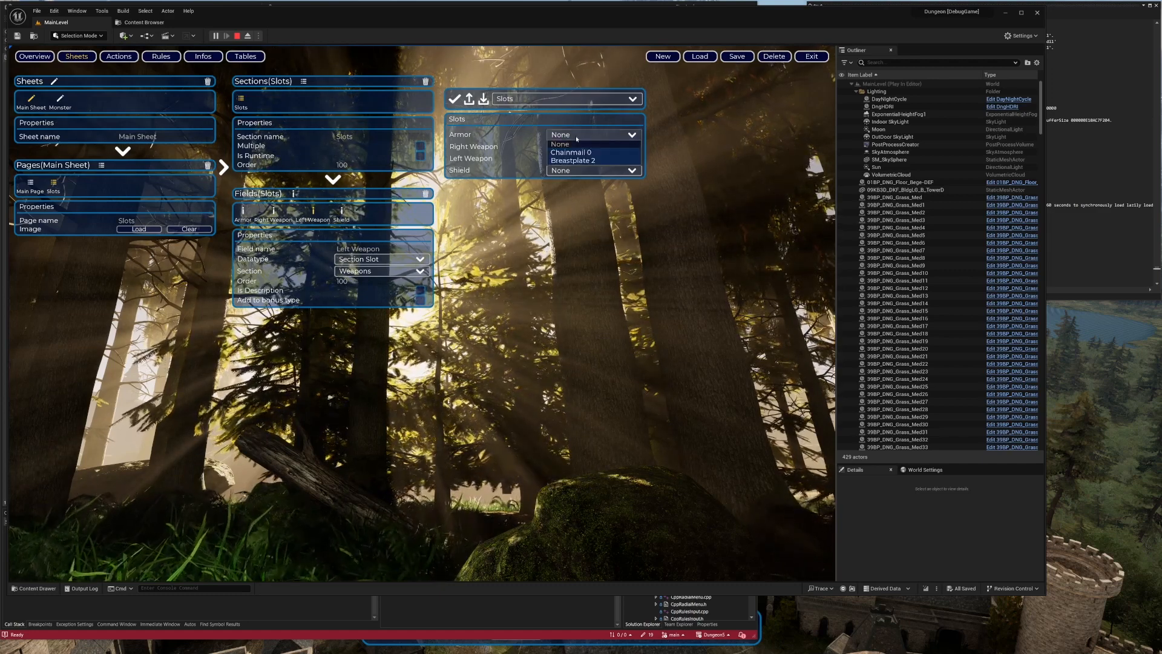
{"action": "left_click", "coordinate": [578, 161]}
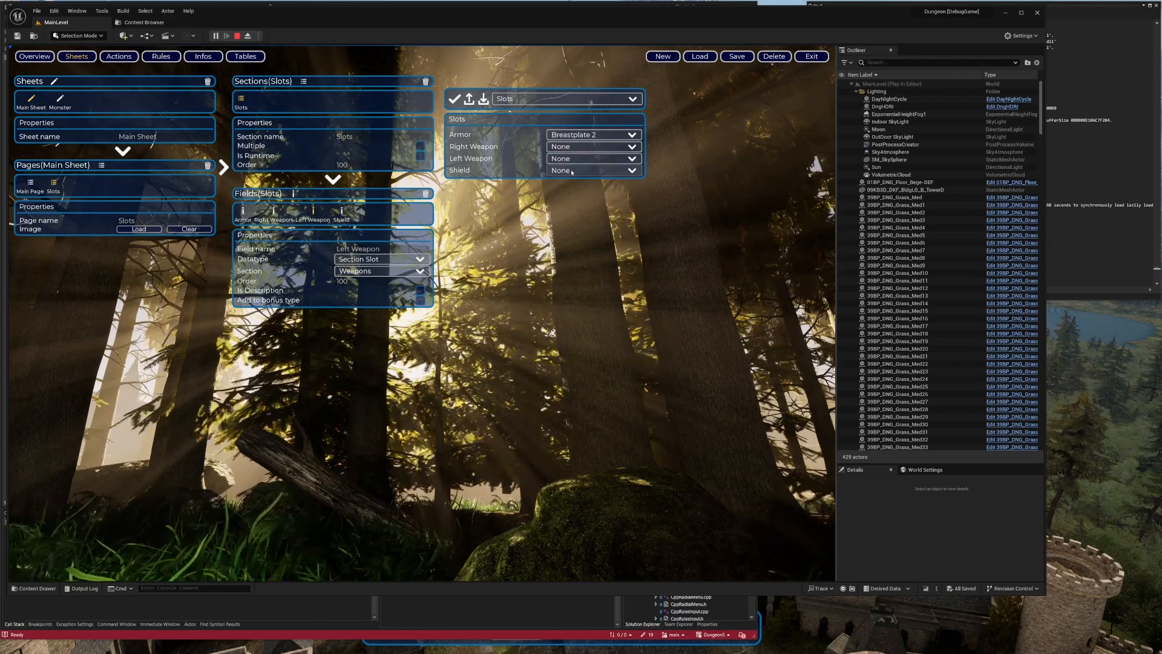
{"action": "left_click", "coordinate": [572, 171]}
{"action": "left_click", "coordinate": [572, 188]}
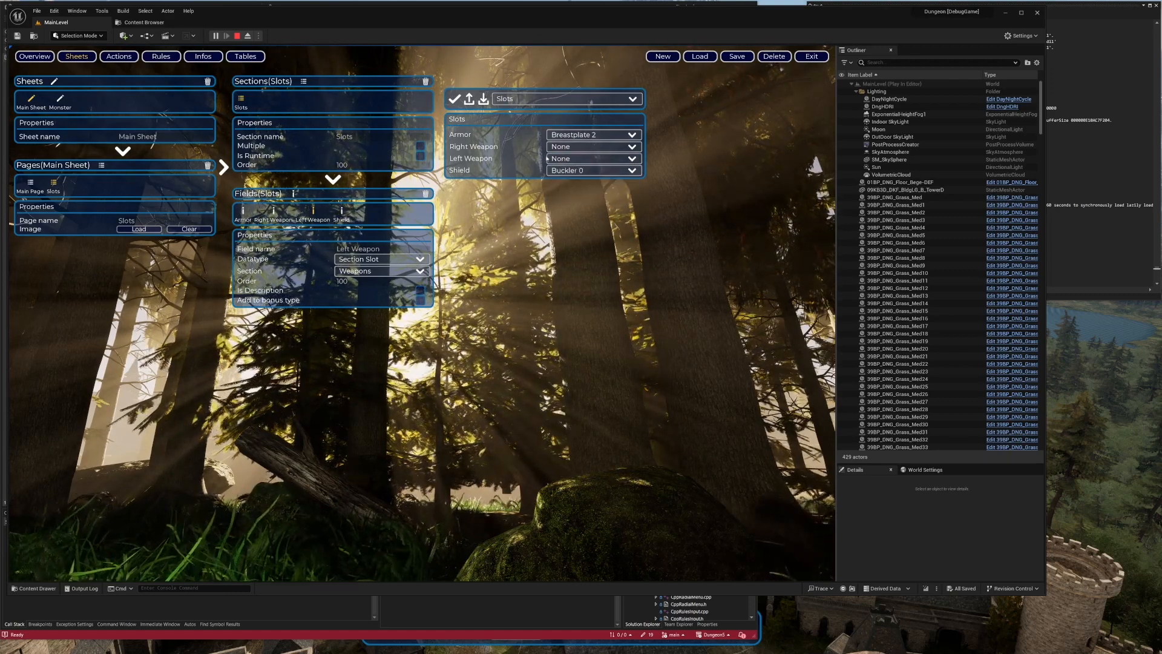
{"action": "left_click", "coordinate": [576, 149]}
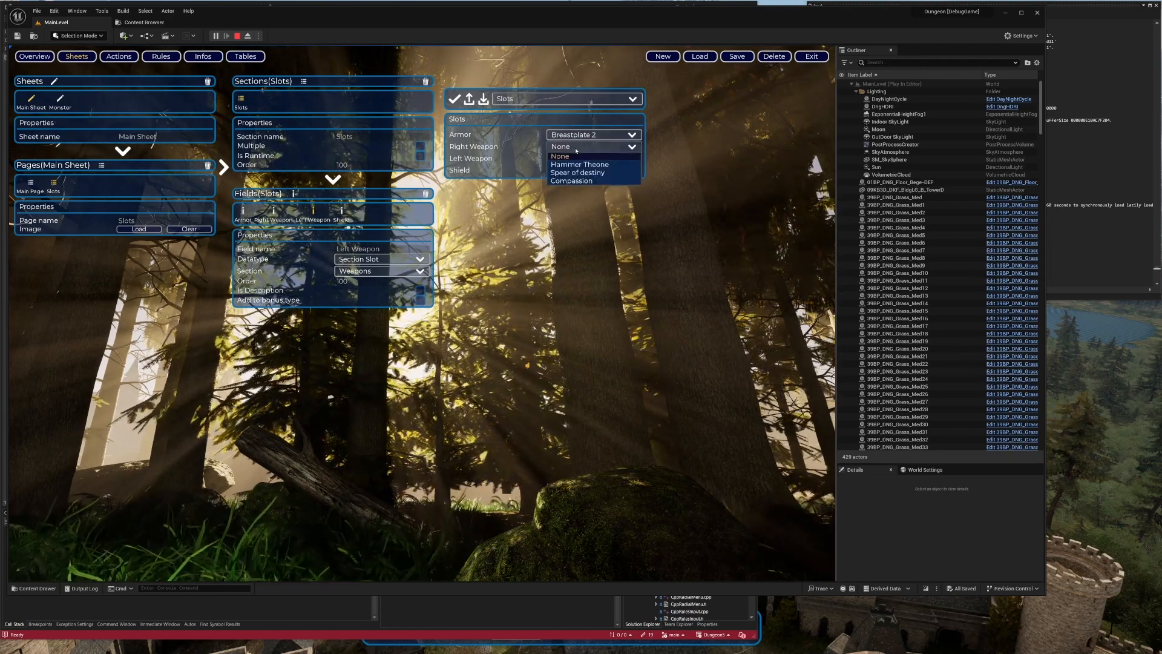
{"action": "left_click", "coordinate": [573, 181]}
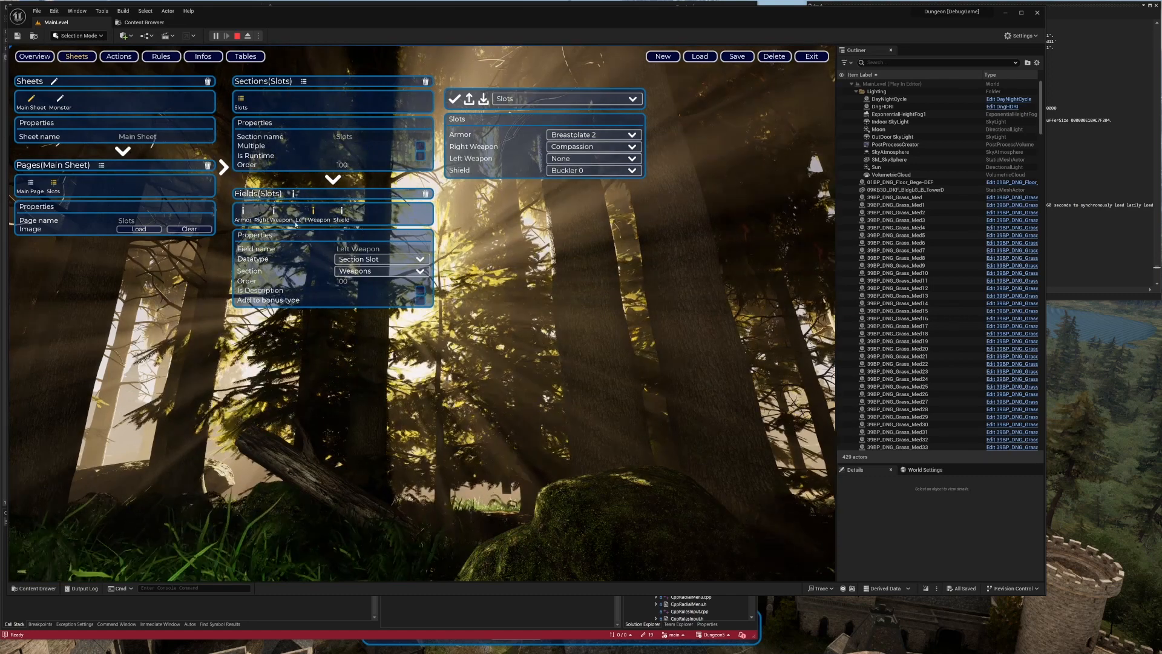
- Examine the datatype and linked section of the Armor, Right Weapon and Left Weapon fields in the Slots section
{"action": "left_click", "coordinate": [243, 211]}
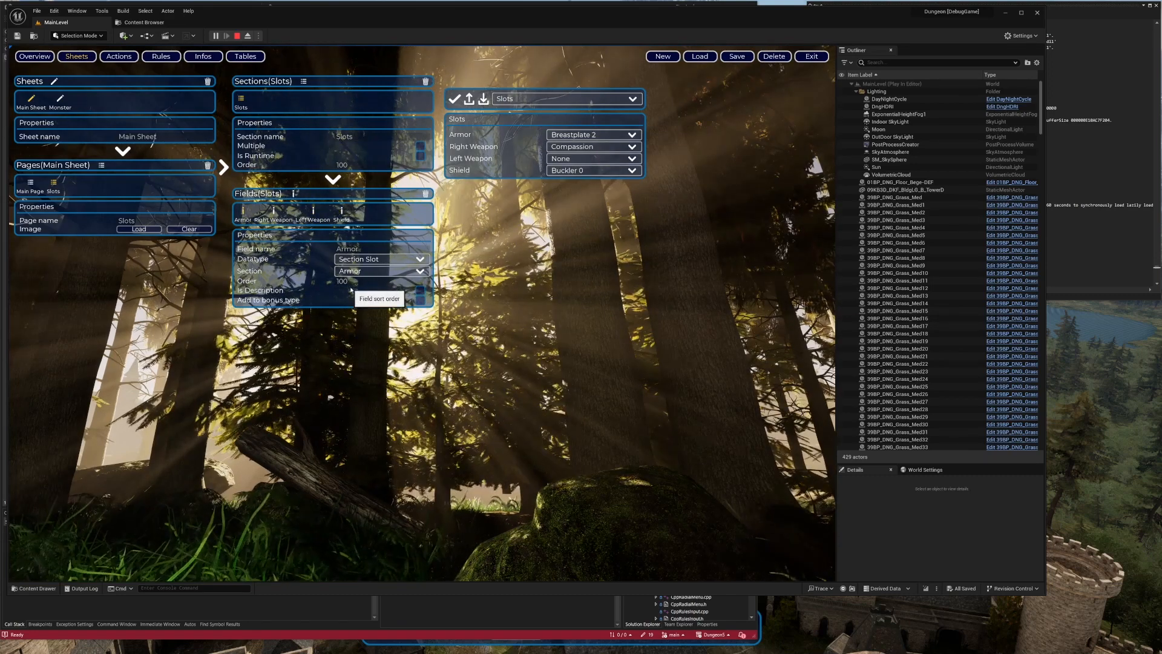
{"action": "left_click", "coordinate": [274, 212]}
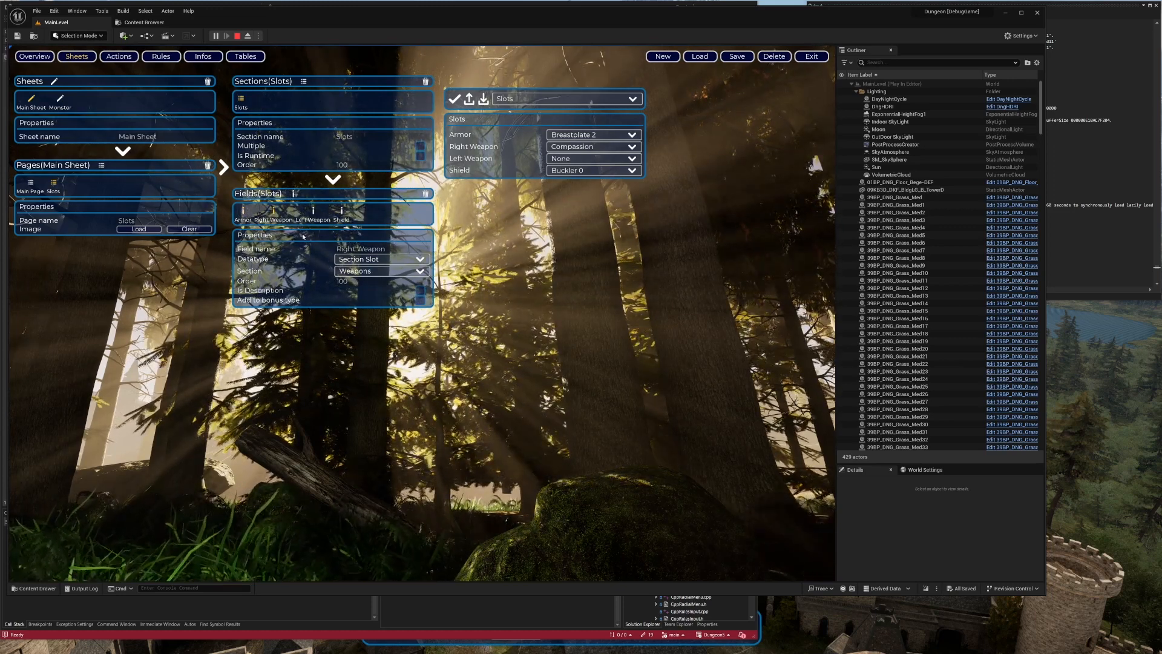
{"action": "left_click", "coordinate": [314, 213]}
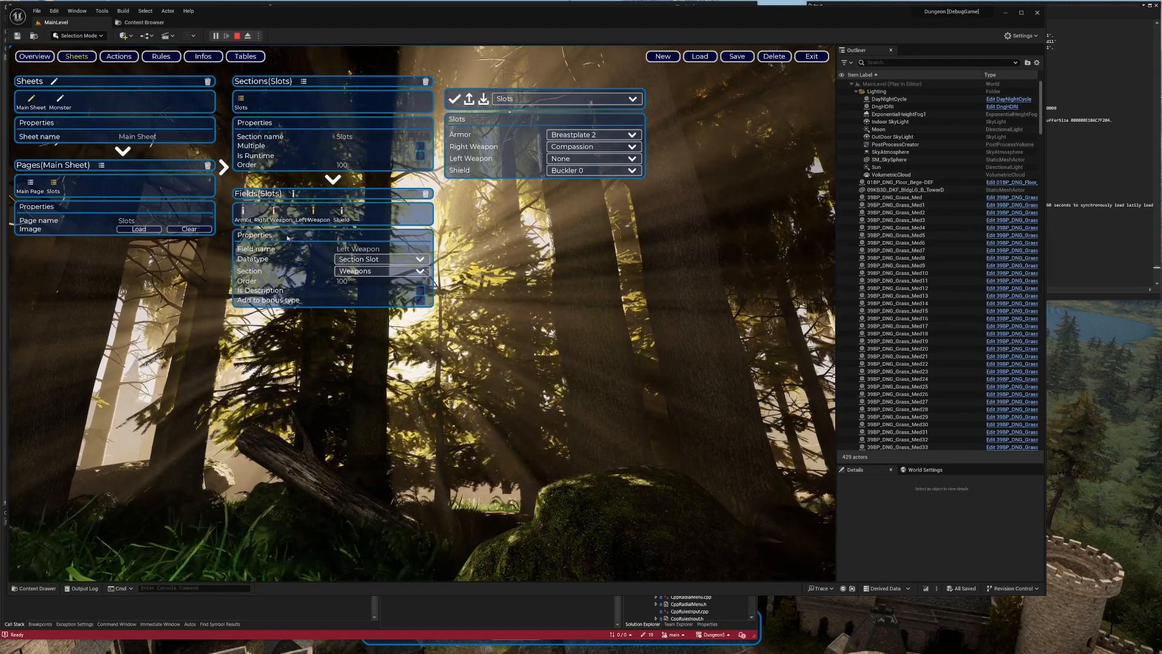
{"action": "left_click", "coordinate": [274, 213]}
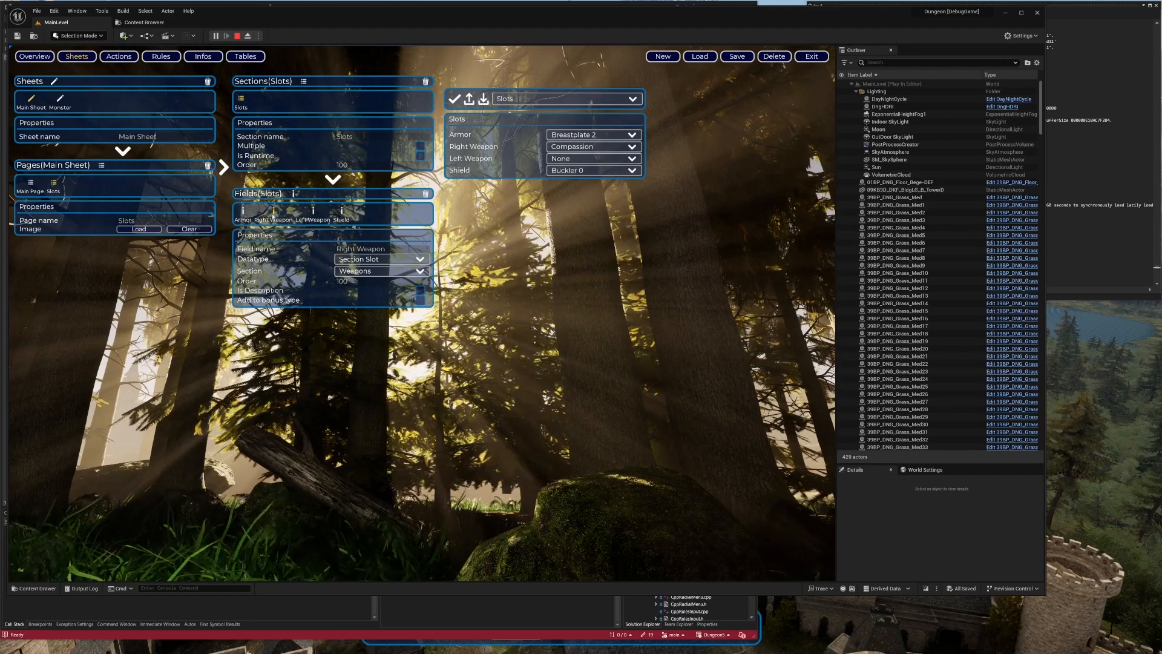